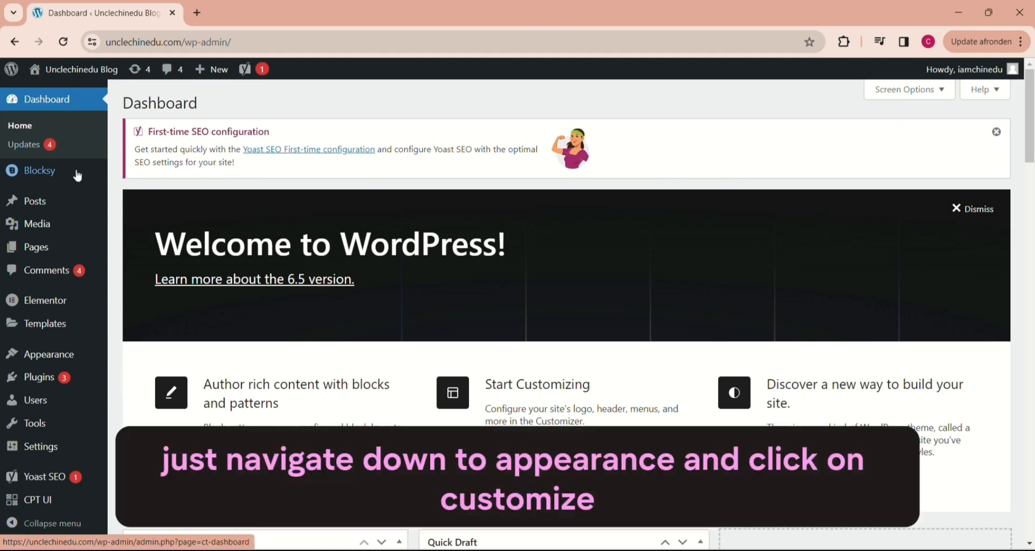
# Step: Open the theme Customizer and check the Scroll to Top option in the General settings against the page preview
pyautogui.moveTo(63, 353)
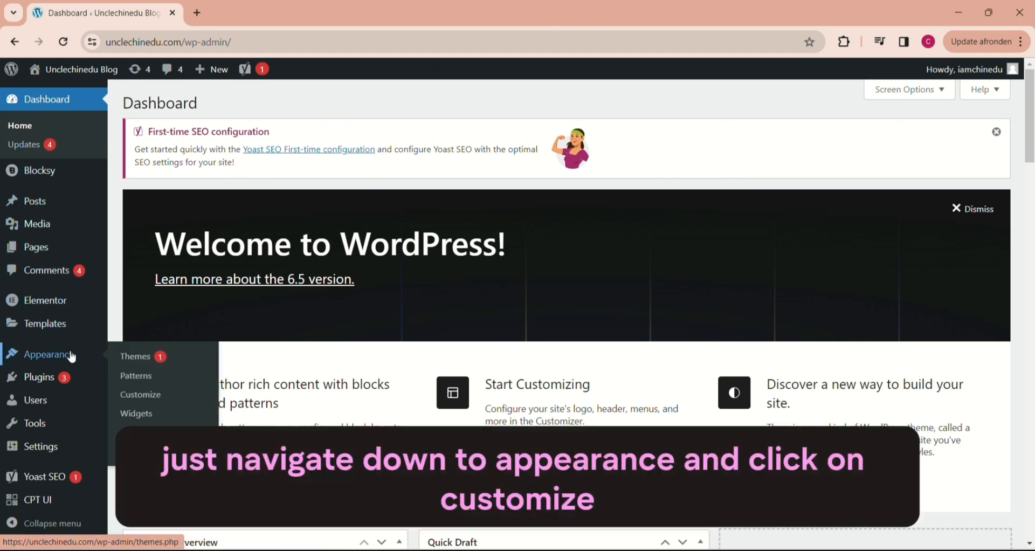
pyautogui.click(141, 394)
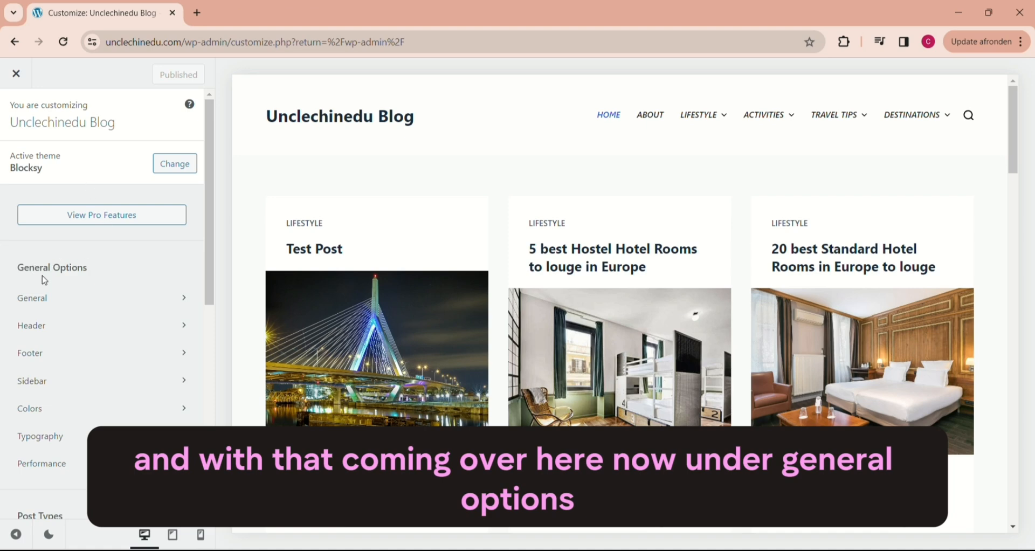
pyautogui.click(62, 298)
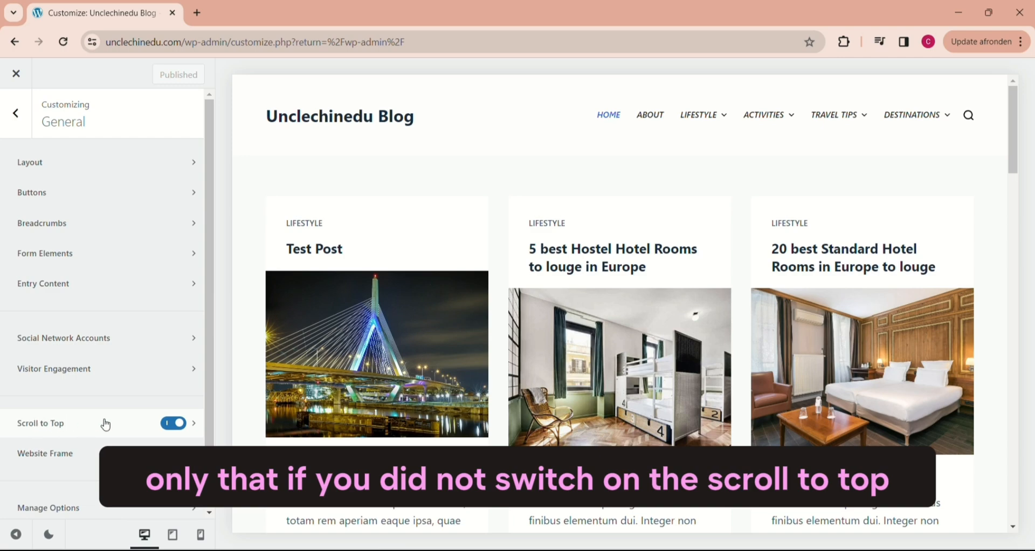
pyautogui.scroll(-15, 333, 365)
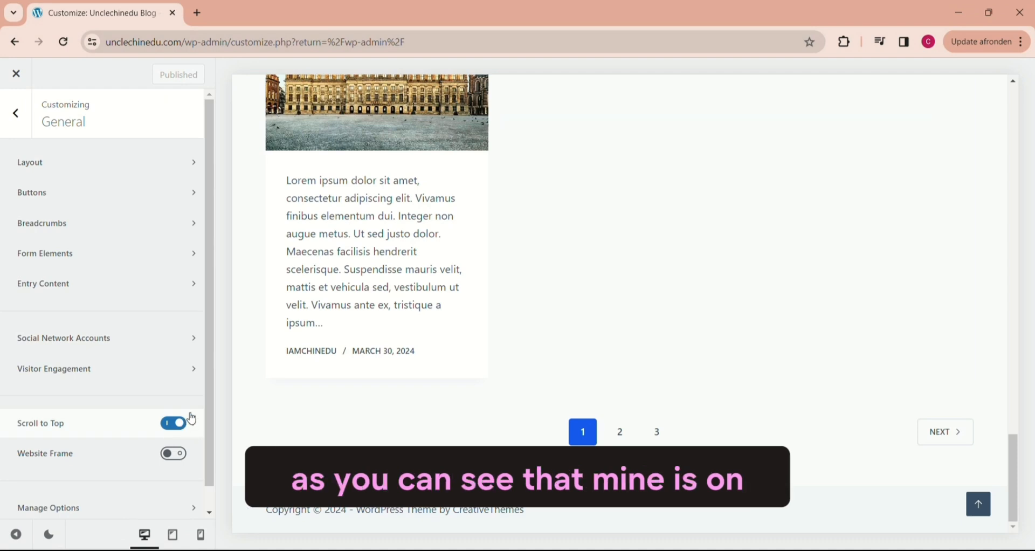
pyautogui.click(15, 127)
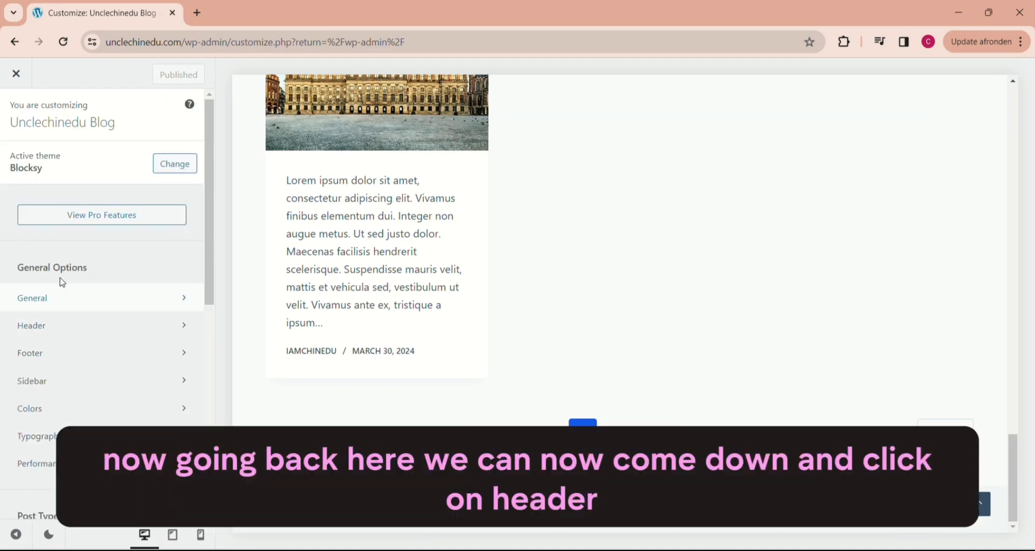
# Step: Set the background color of the header's main row to black (#010101)
pyautogui.click(59, 330)
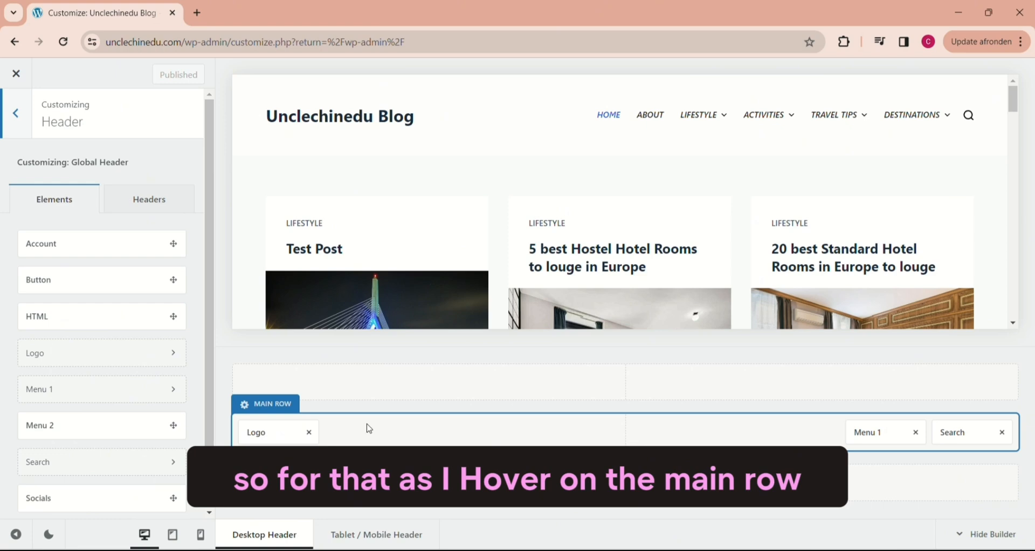
pyautogui.click(259, 410)
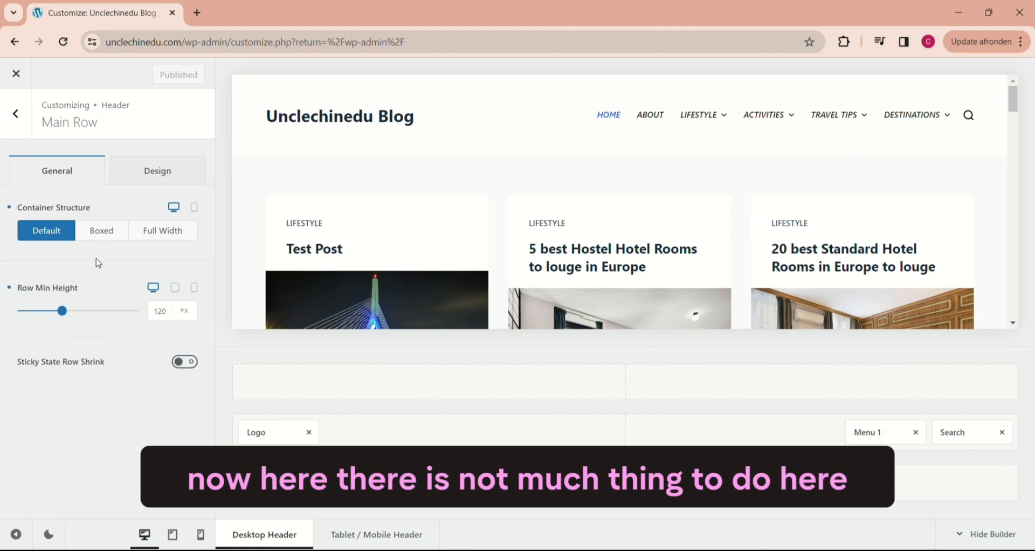
pyautogui.click(156, 175)
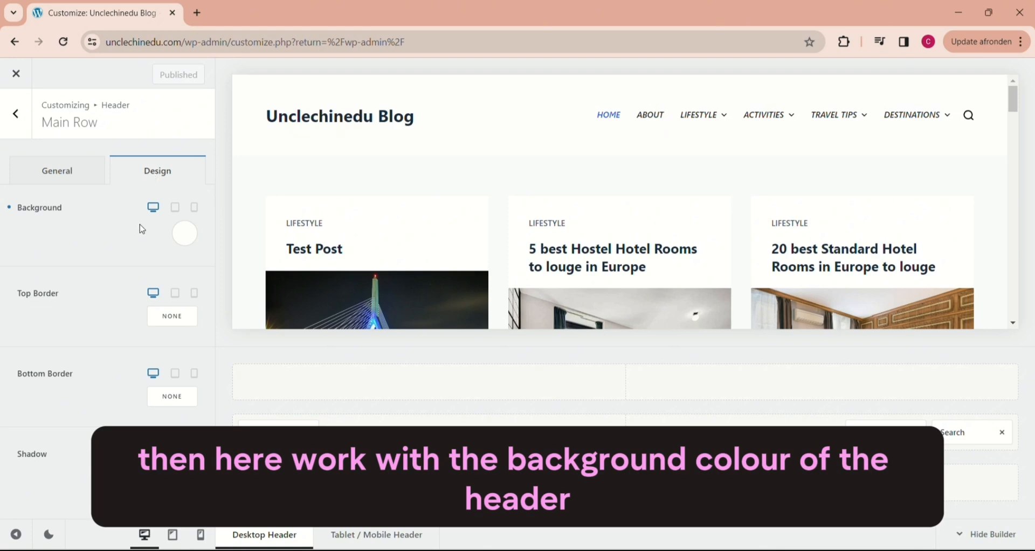
pyautogui.click(185, 234)
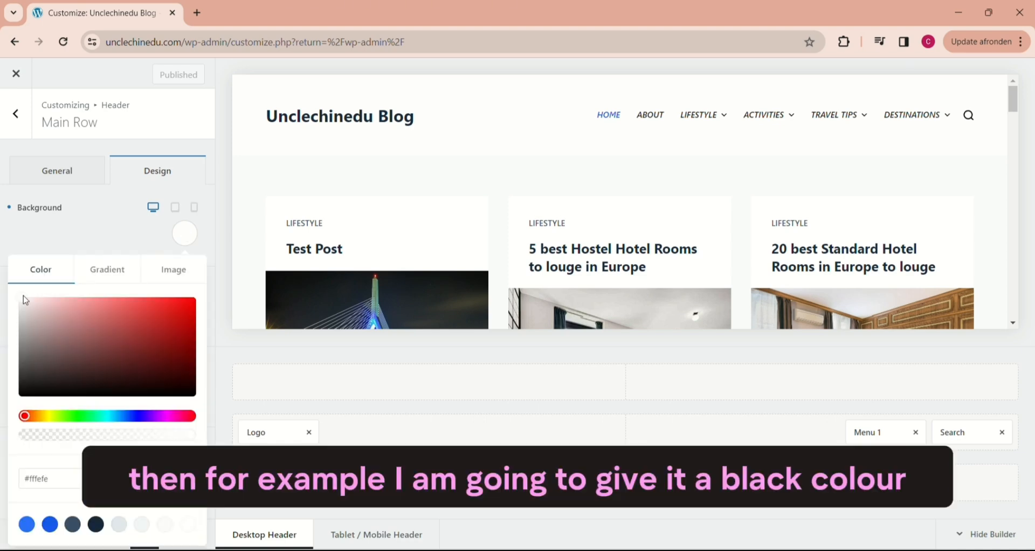
pyautogui.moveTo(26, 305); pyautogui.dragTo(22, 396)
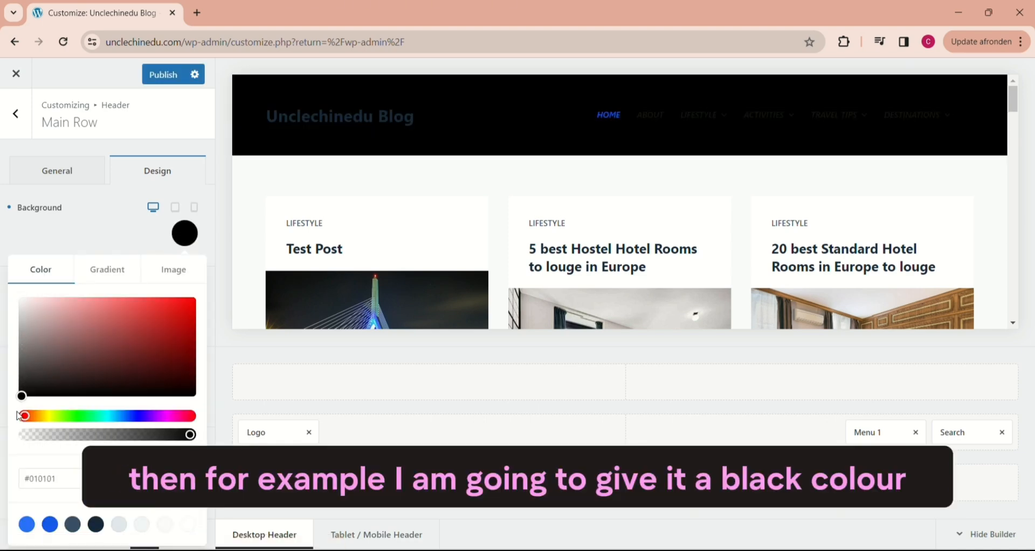
pyautogui.click(221, 270)
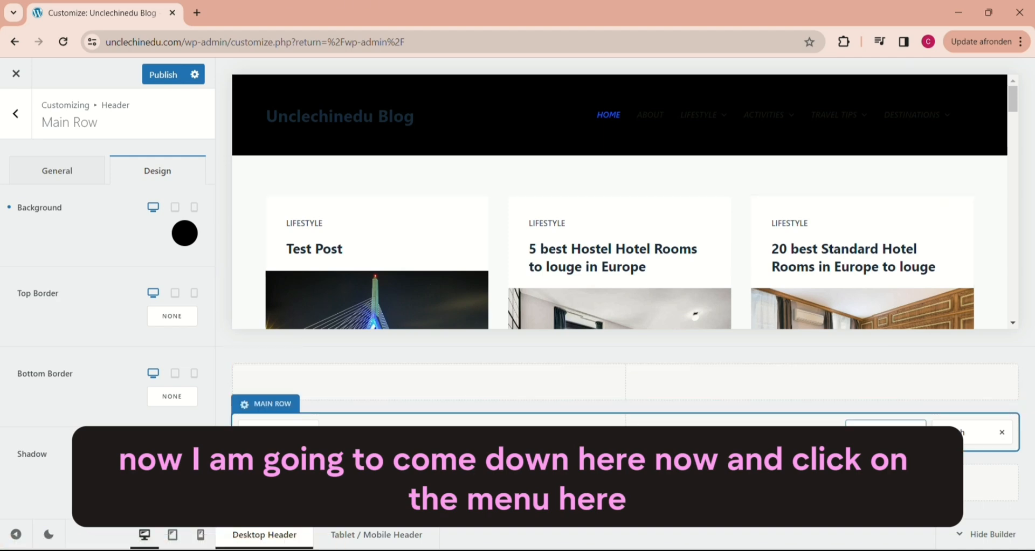
# Step: Set the initial font color of Menu 1's top-level items in the header to white (#ffffff)
pyautogui.click(886, 432)
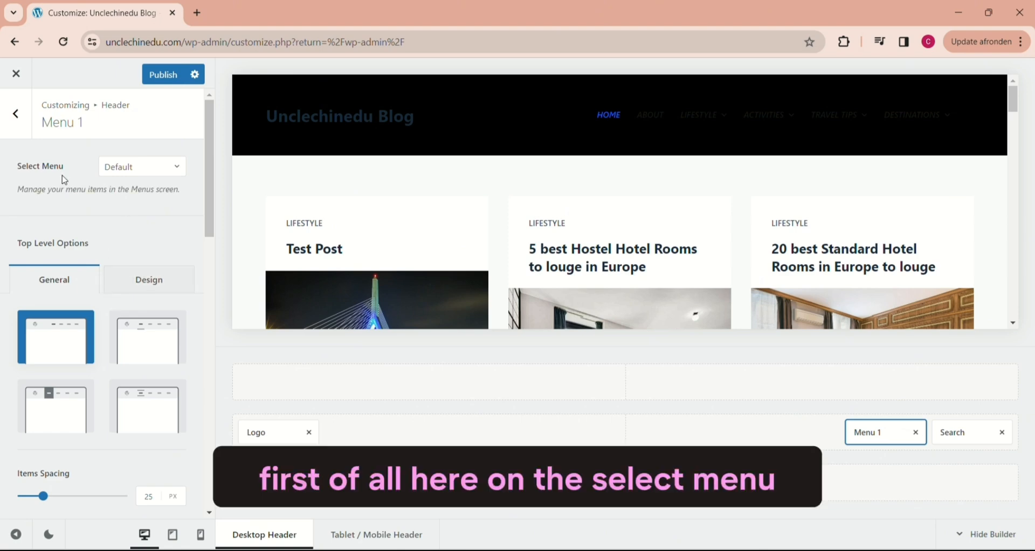
pyautogui.click(181, 166)
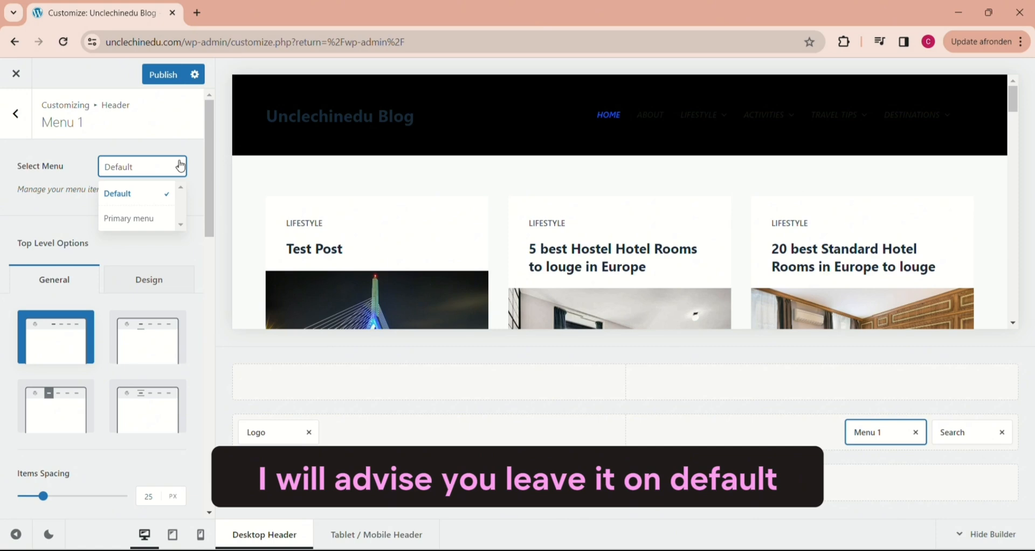
pyautogui.click(181, 166)
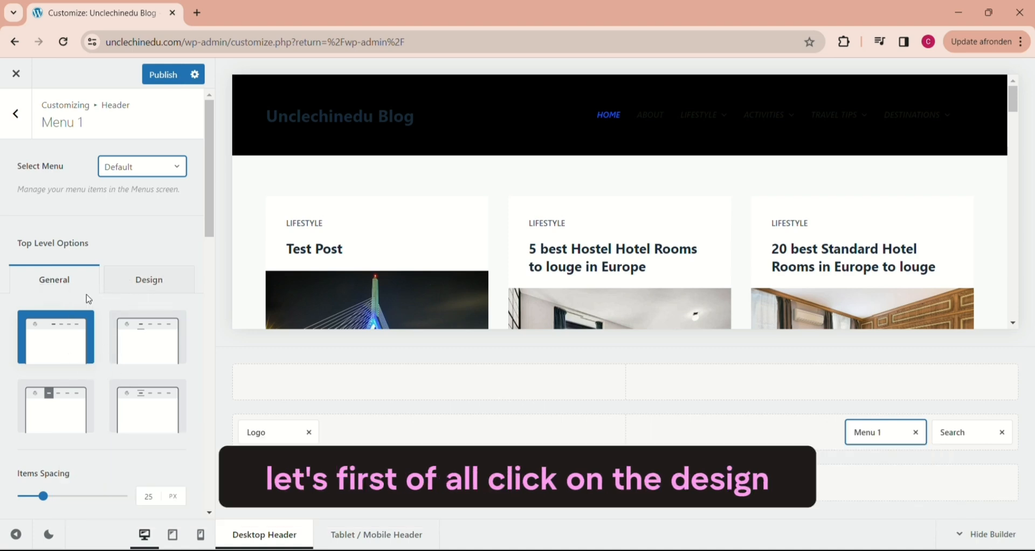
pyautogui.click(139, 281)
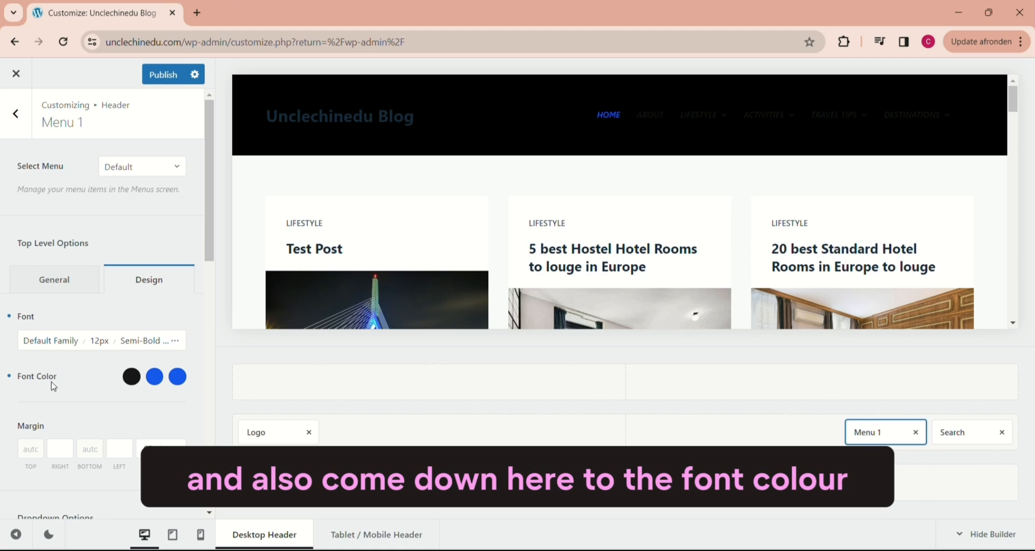
pyautogui.click(130, 375)
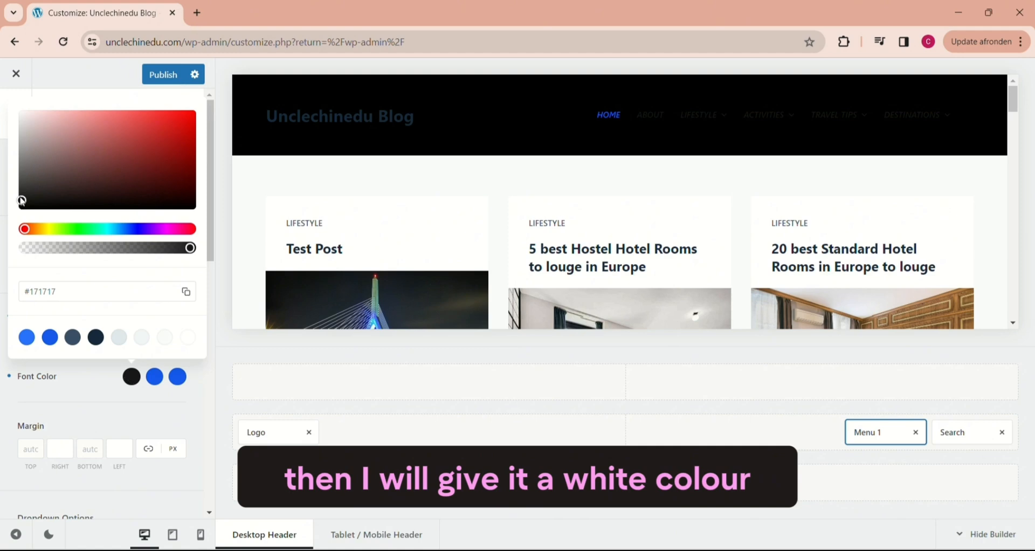
pyautogui.moveTo(22, 200); pyautogui.dragTo(22, 108)
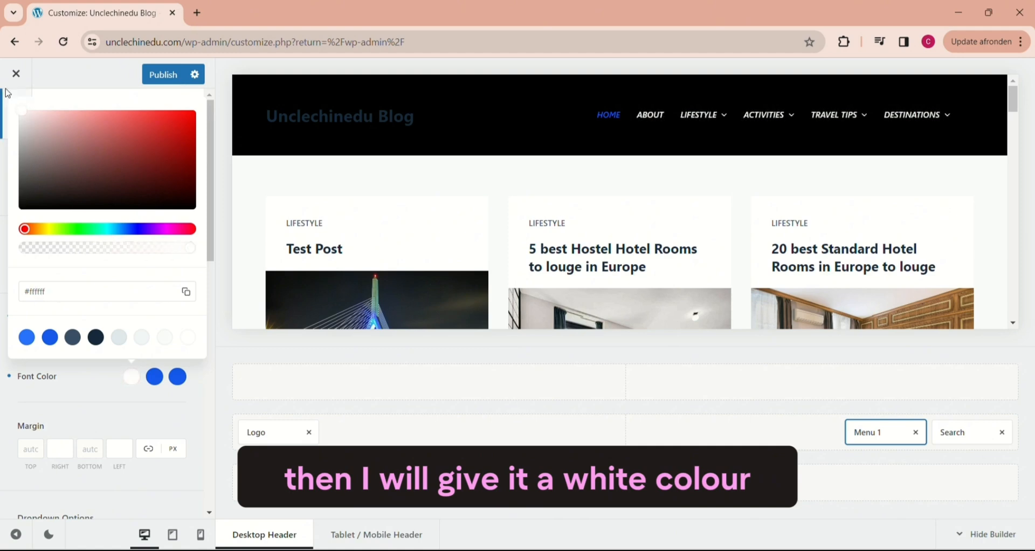
pyautogui.click(136, 396)
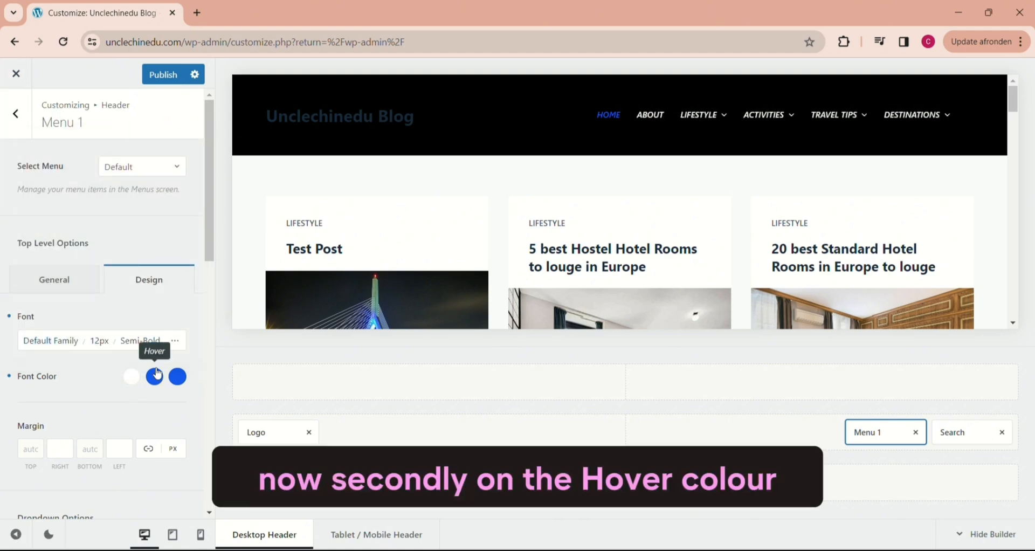
# Step: Set the hover font color of Menu 1's top-level items to dark red and the active font color to light green
pyautogui.click(155, 376)
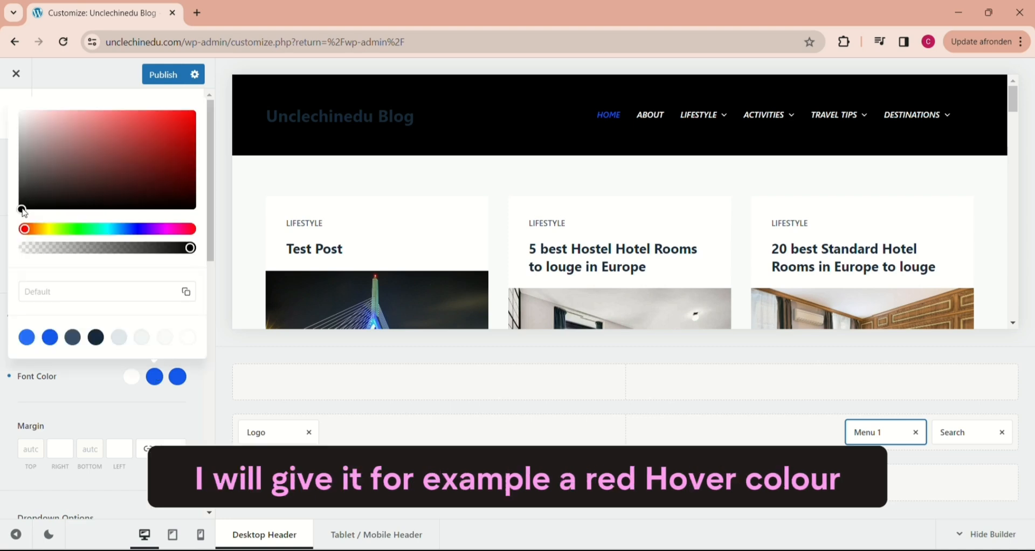
pyautogui.click(22, 209)
pyautogui.moveTo(22, 209); pyautogui.dragTo(196, 136)
pyautogui.click(130, 393)
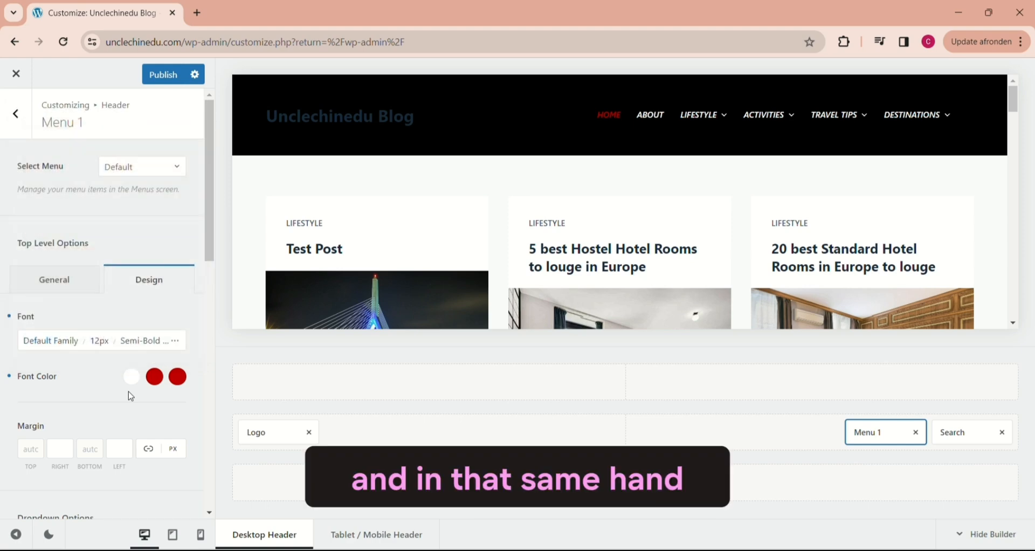
pyautogui.click(178, 378)
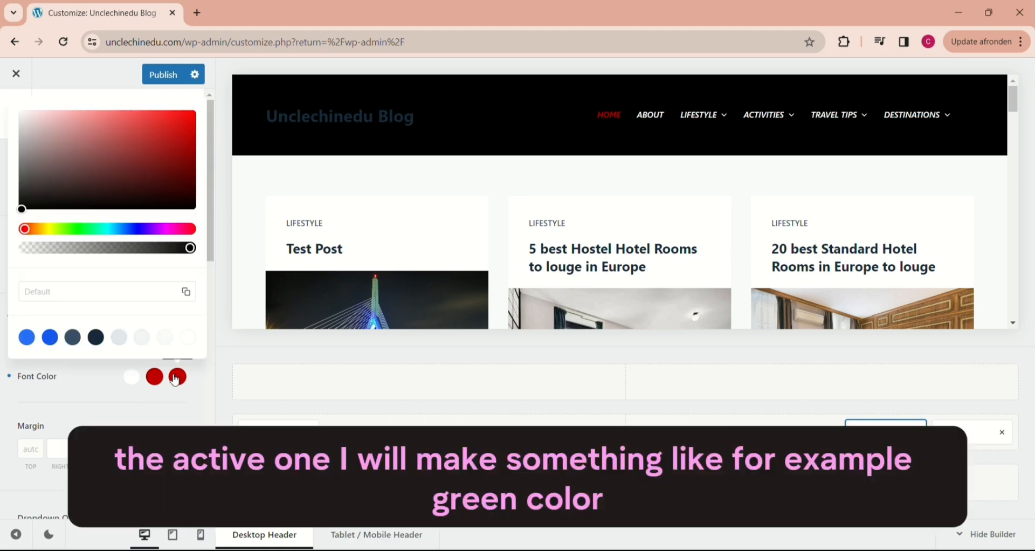
pyautogui.moveTo(25, 229); pyautogui.dragTo(70, 229)
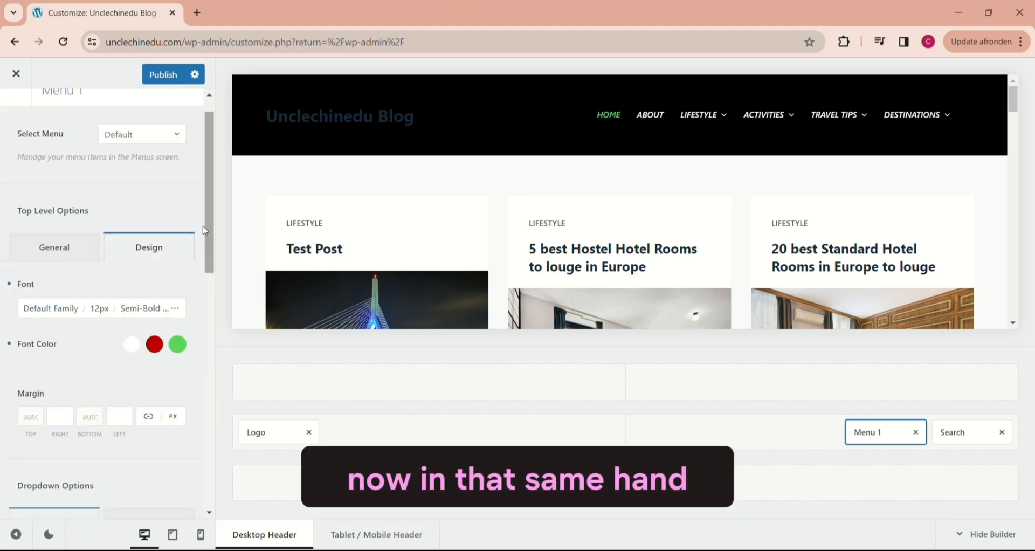
# Step: Try the Click interaction type for Menu 1's dropdowns on the Destinations item, and restore the Hover type
pyautogui.moveTo(208, 207); pyautogui.dragTo(209, 315)
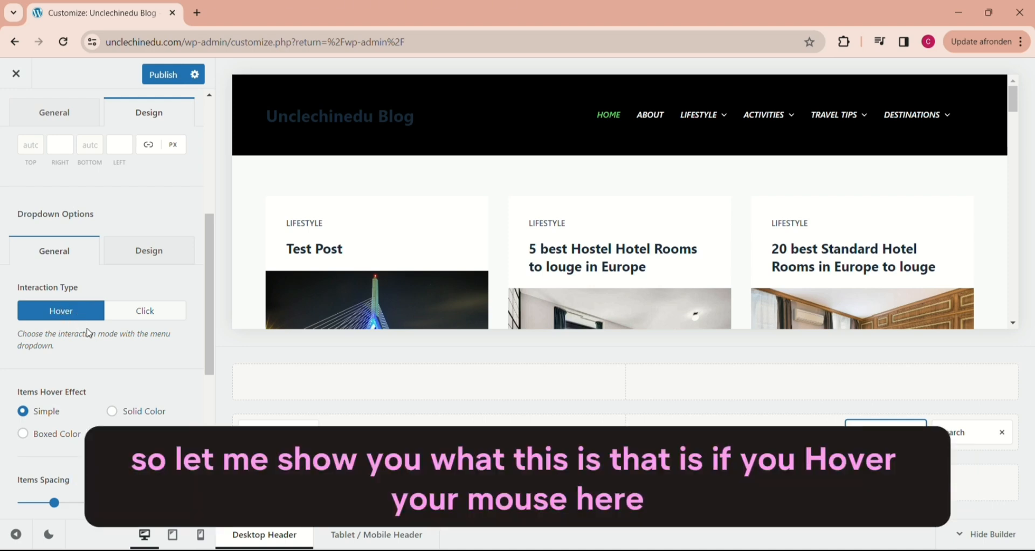
pyautogui.moveTo(705, 114)
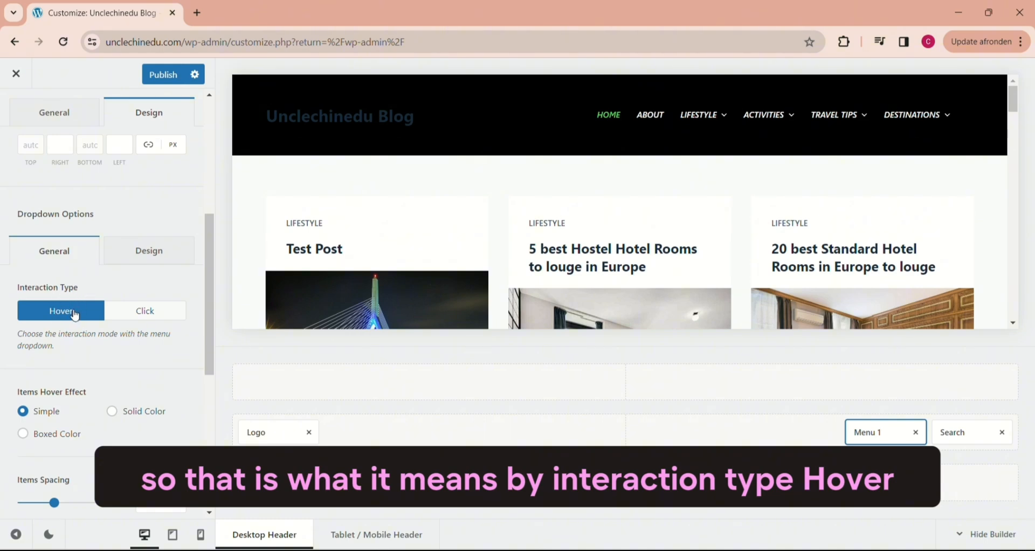
pyautogui.click(153, 313)
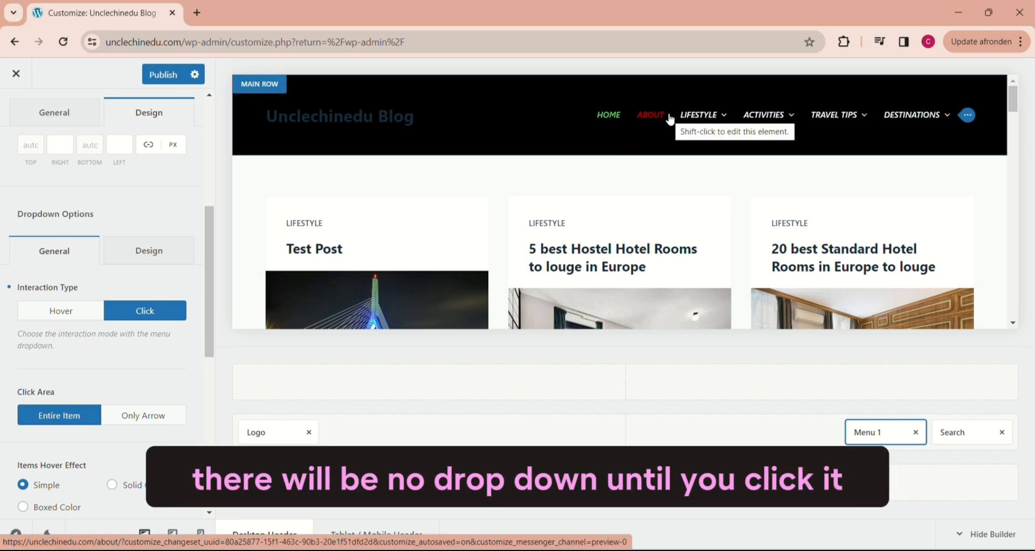
pyautogui.click(945, 120)
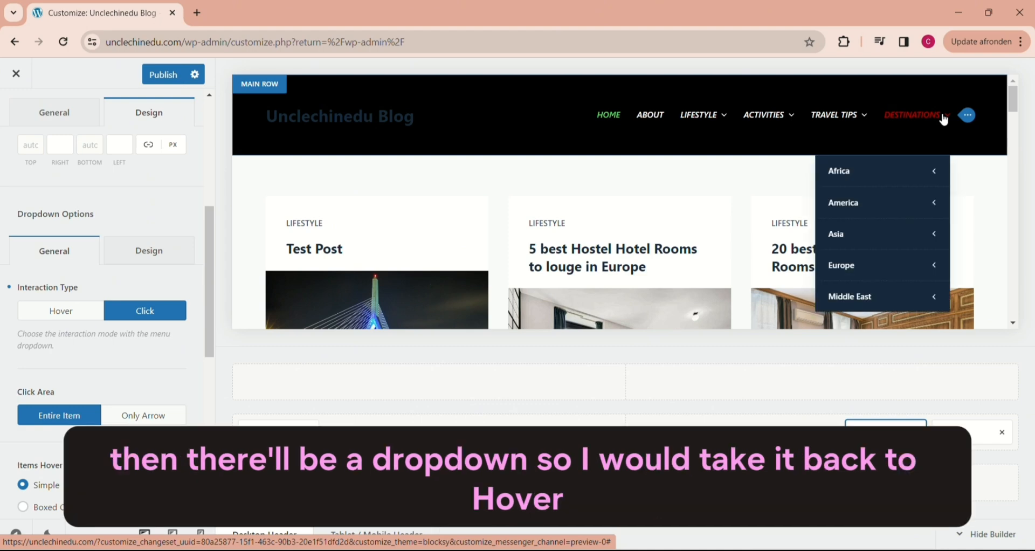
pyautogui.click(64, 313)
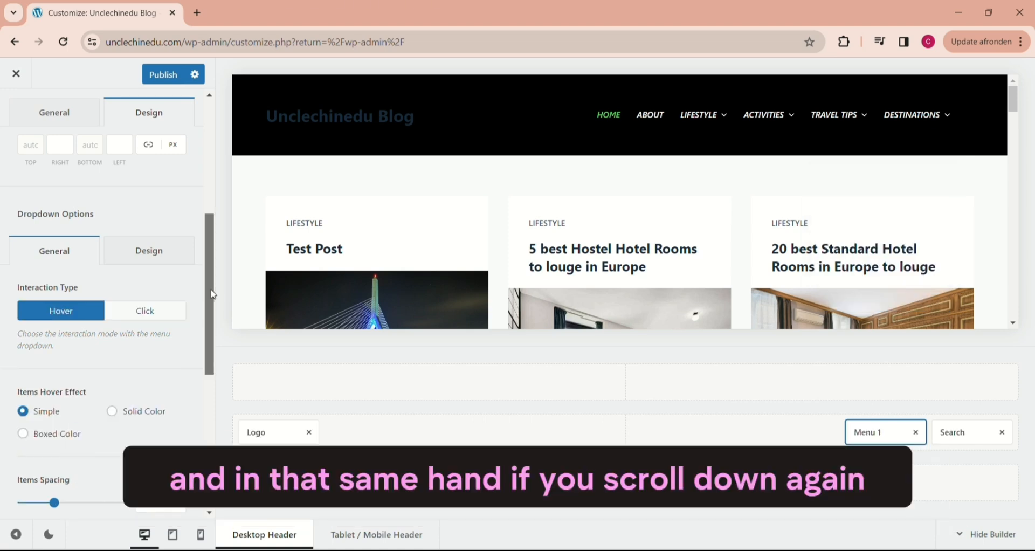
# Step: Set the hover font color of Menu 1's dropdown items to light gray, keeping the initial color white
pyautogui.scroll(-3, 214, 295)
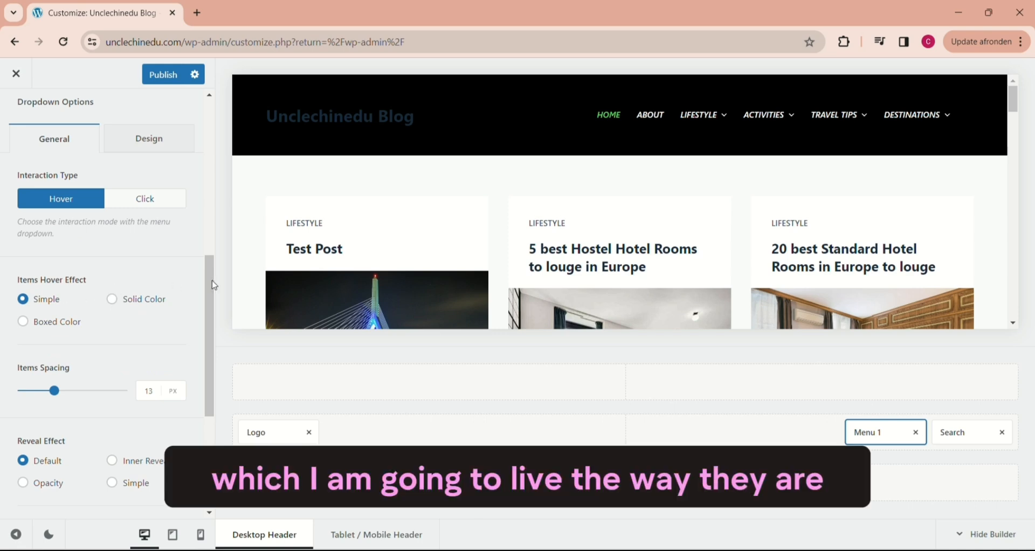
pyautogui.moveTo(217, 272); pyautogui.dragTo(214, 342)
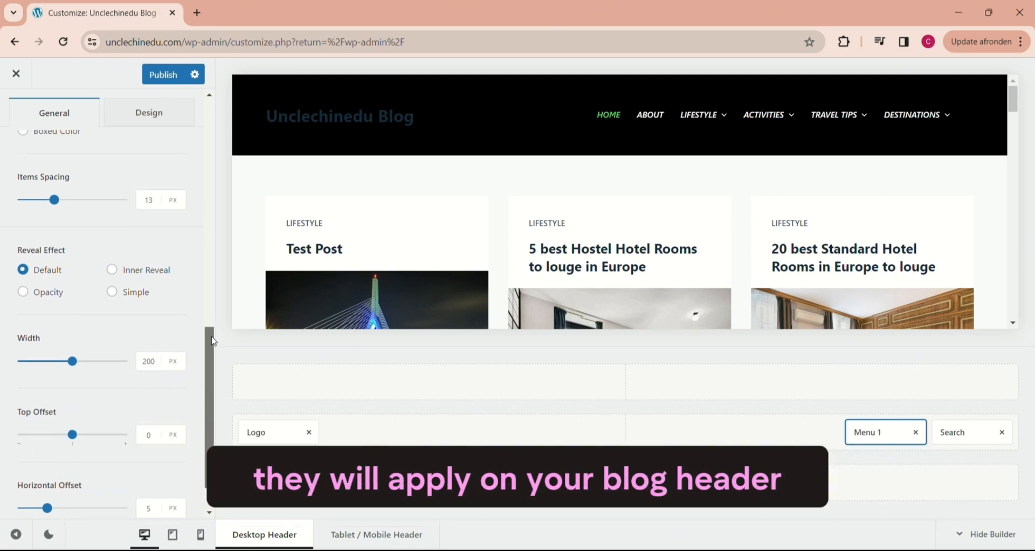
pyautogui.moveTo(214, 342); pyautogui.dragTo(221, 230)
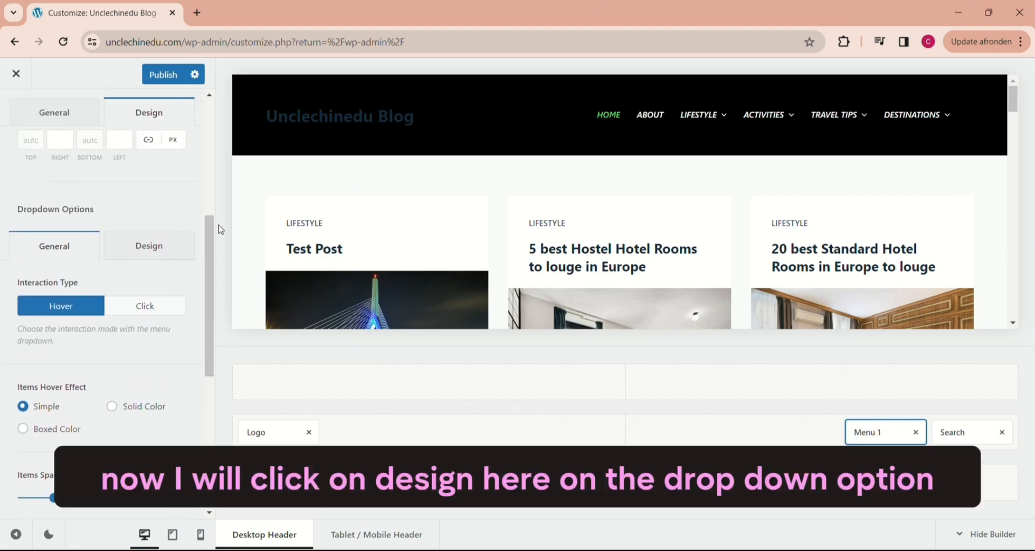
pyautogui.click(144, 250)
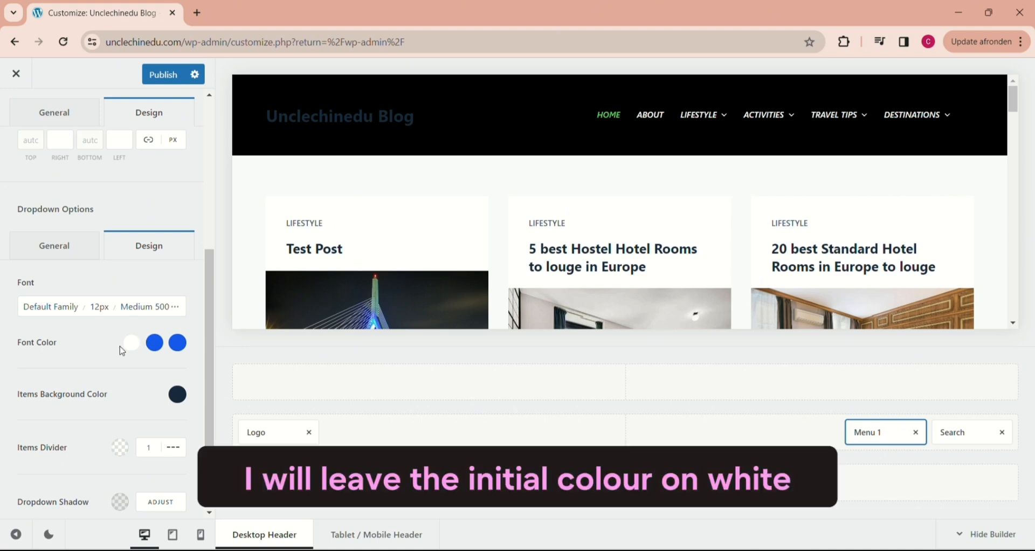
pyautogui.click(154, 343)
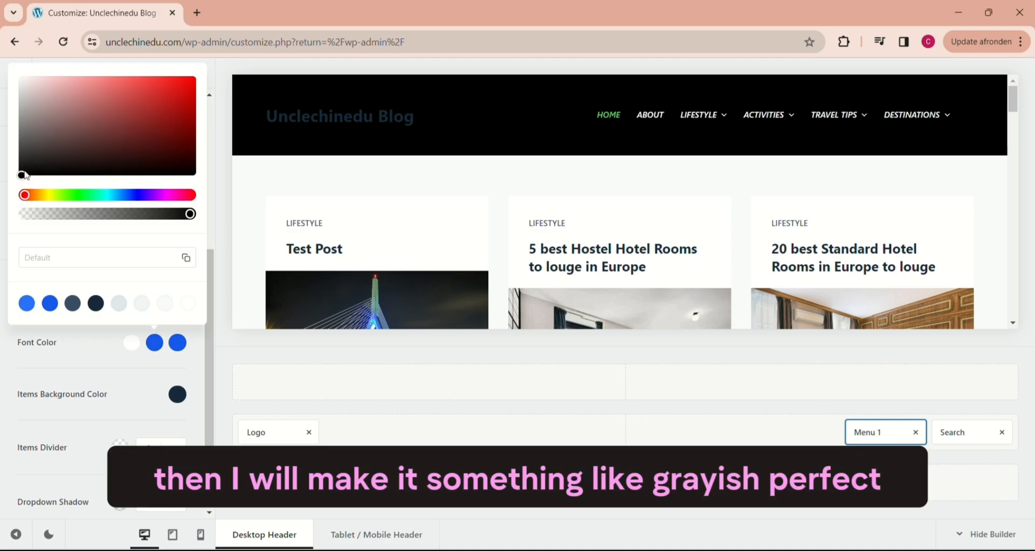
pyautogui.moveTo(25, 175); pyautogui.dragTo(25, 107)
pyautogui.click(103, 362)
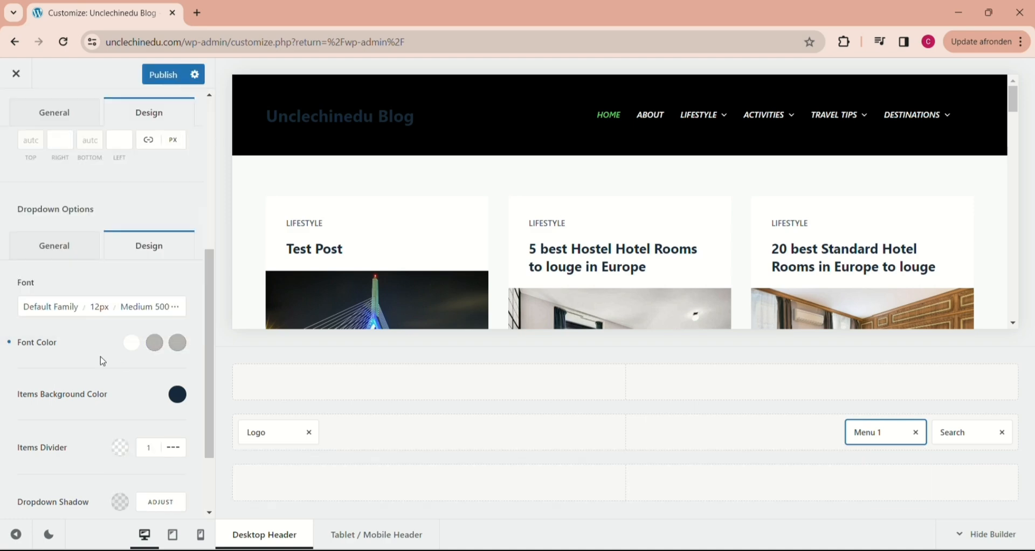
# Step: Set the active font color of Menu 1's dropdown items to dark gray (#474747)
pyautogui.click(178, 343)
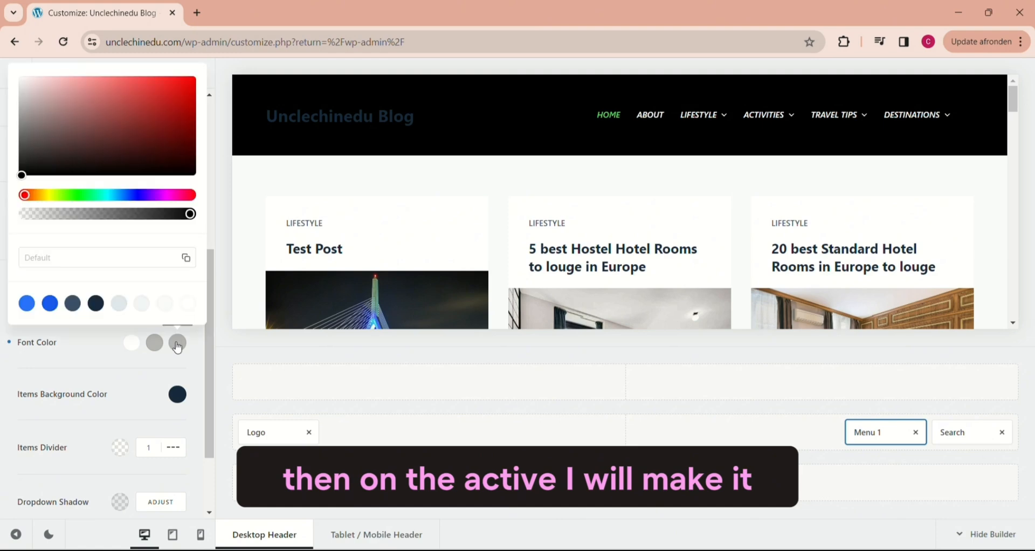
pyautogui.click(22, 171)
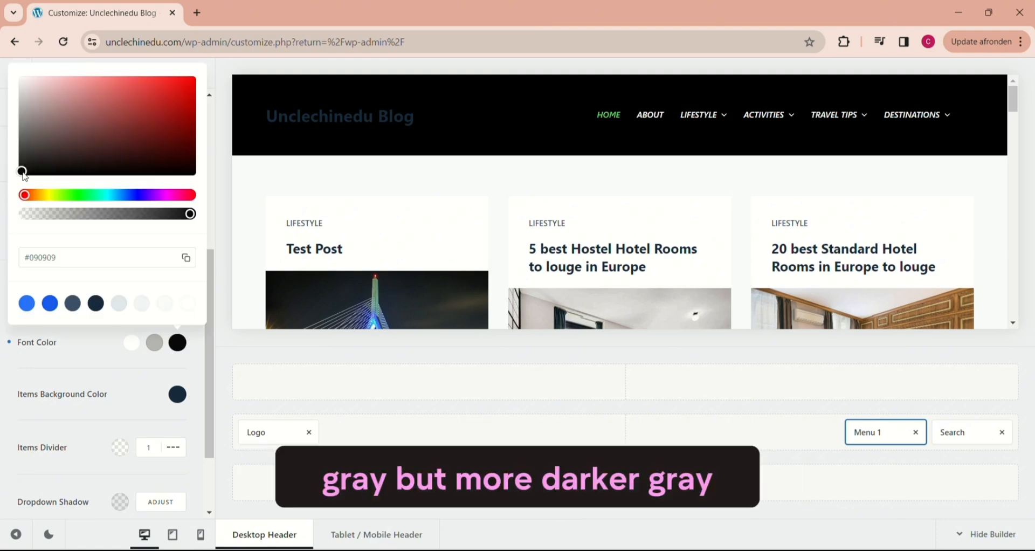
pyautogui.moveTo(25, 177); pyautogui.dragTo(26, 148)
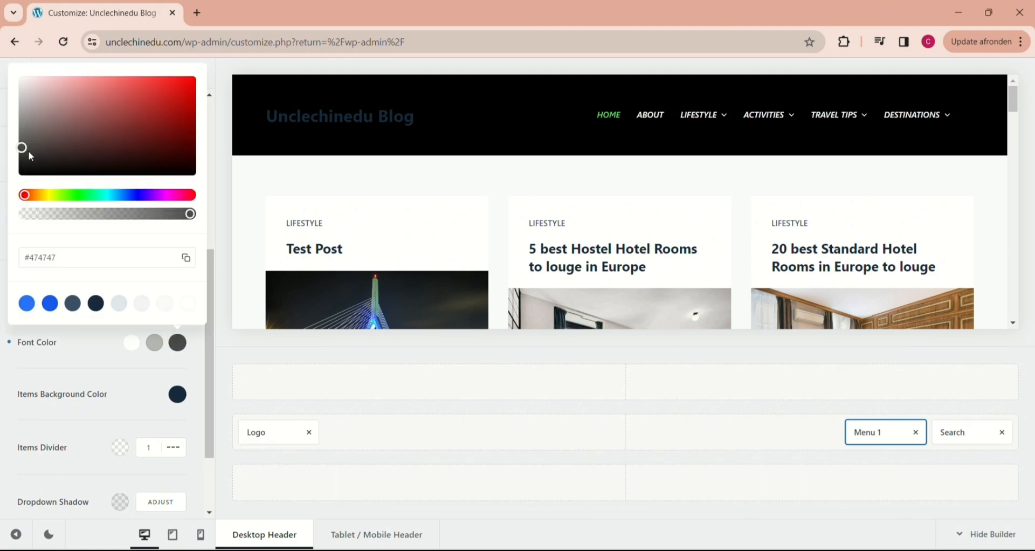
pyautogui.click(77, 340)
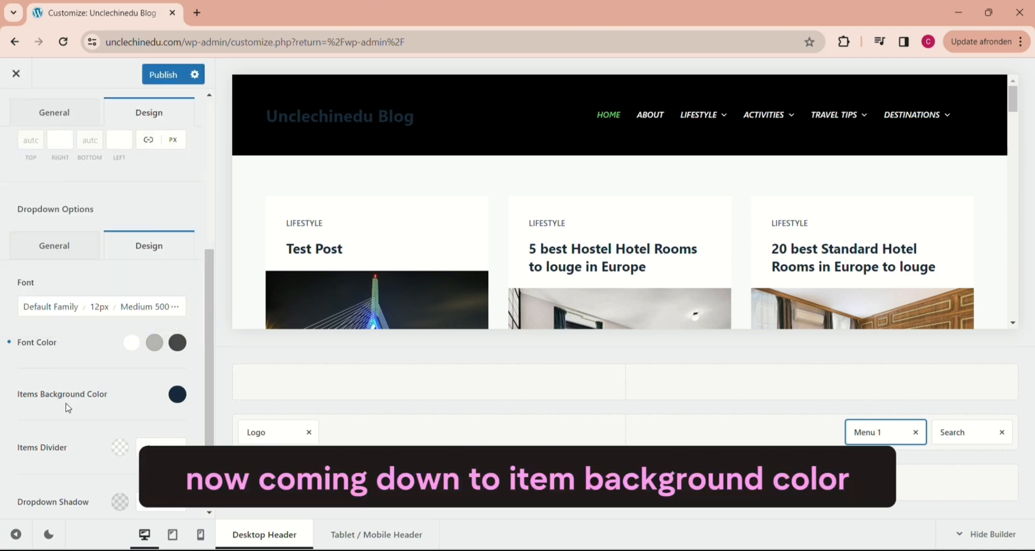
# Step: Set the items background color of Menu 1's dropdowns to black
pyautogui.click(180, 397)
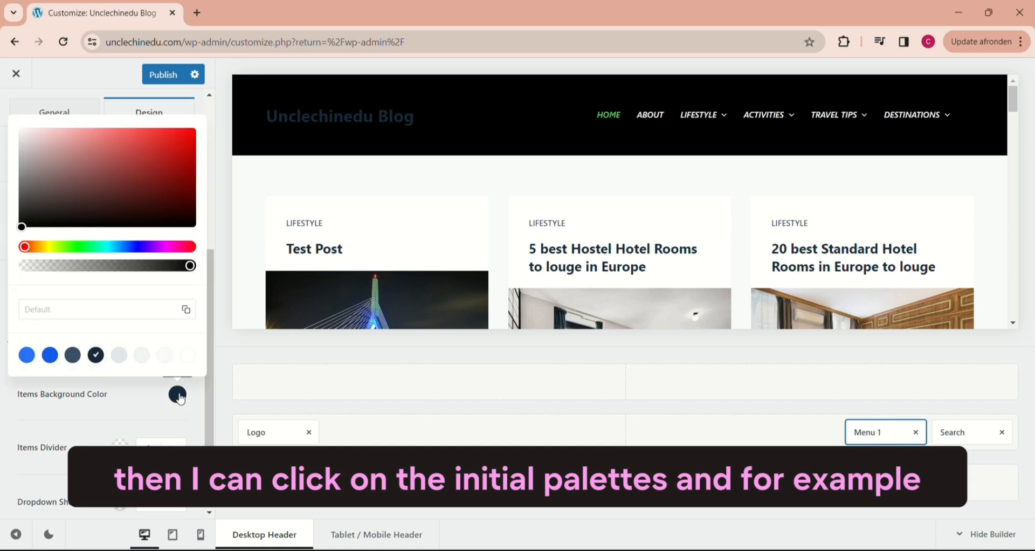
pyautogui.click(21, 226)
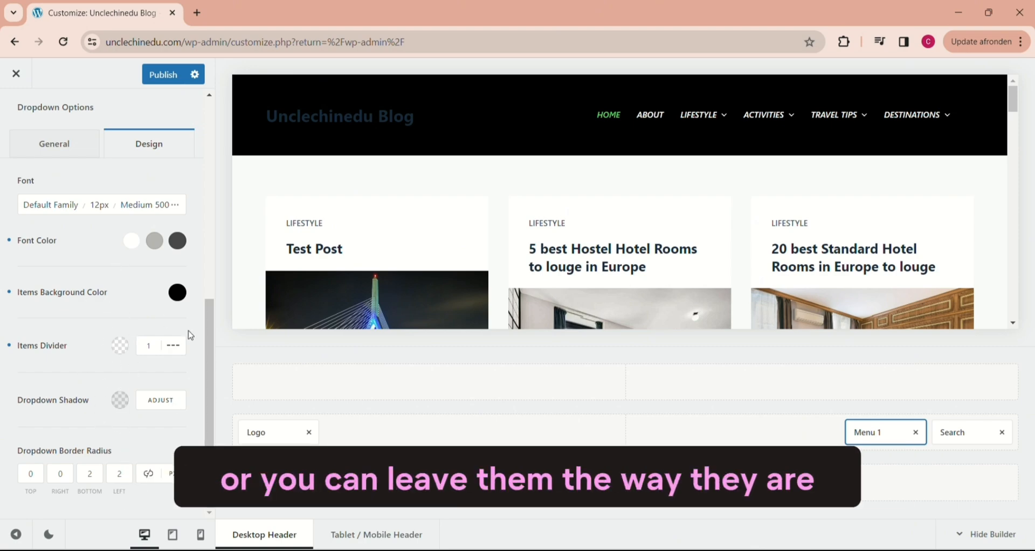
# Step: Preview the Type 2 and Type 4 styles for Menu 1's top-level items, and apply Type 3
pyautogui.moveTo(214, 429); pyautogui.dragTo(226, 234)
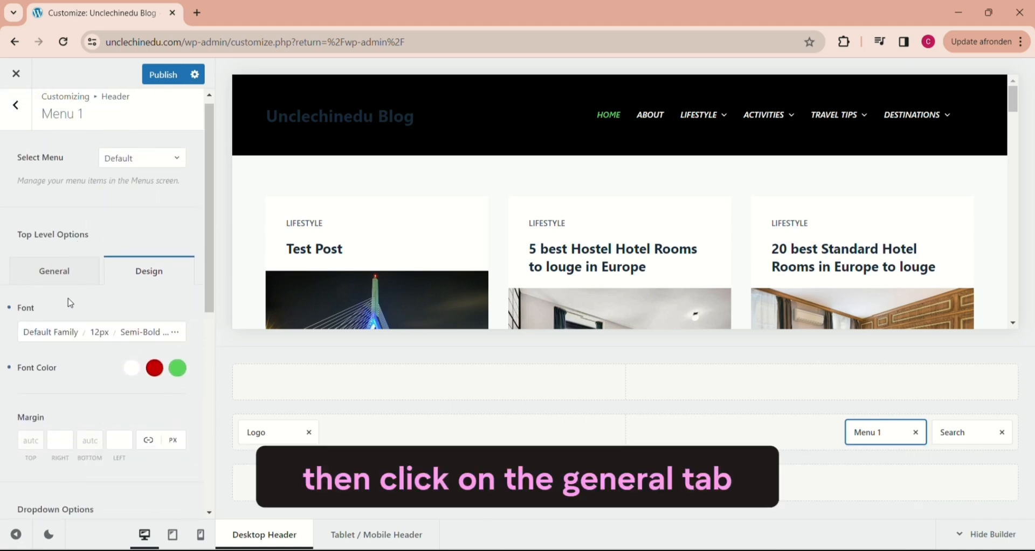
pyautogui.click(52, 275)
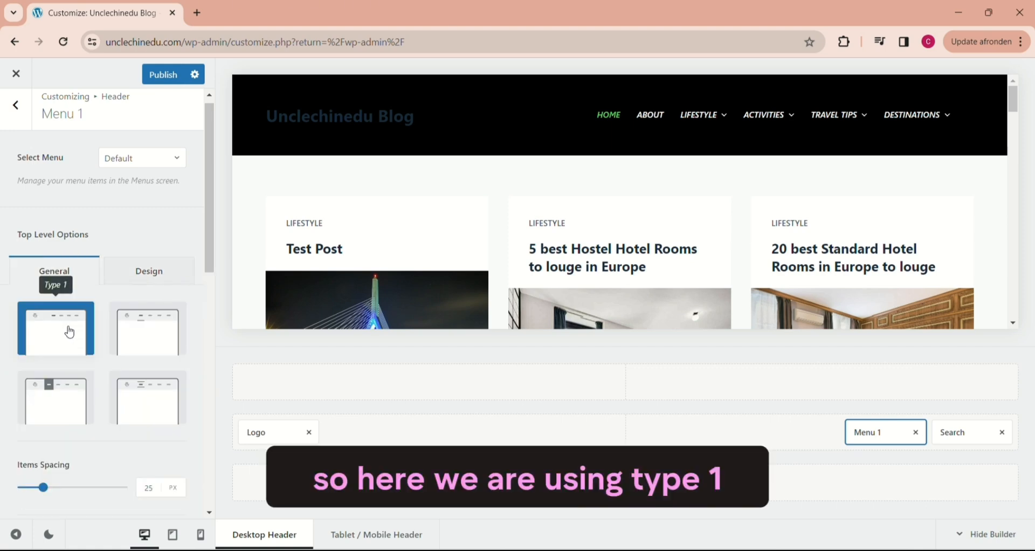
pyautogui.click(150, 334)
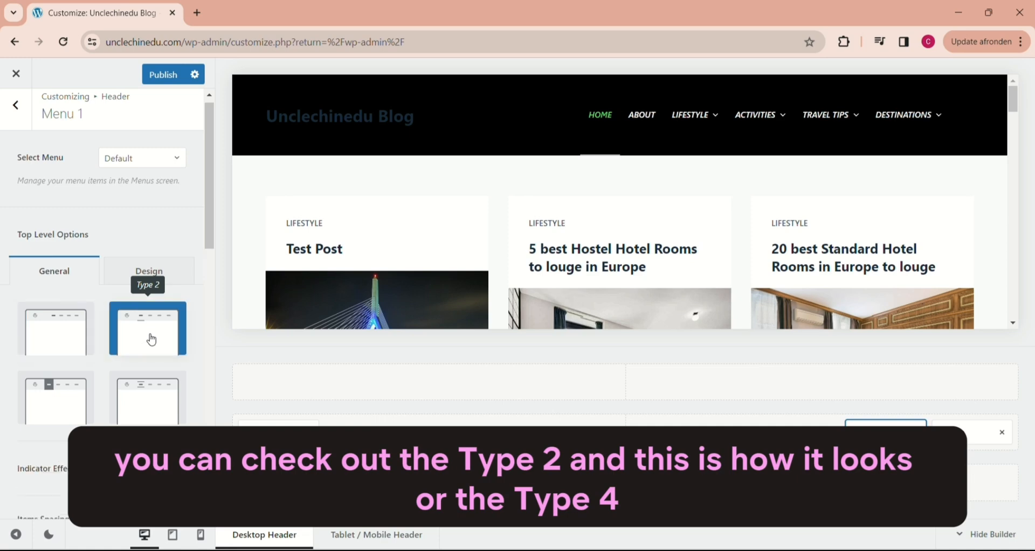
pyautogui.click(152, 404)
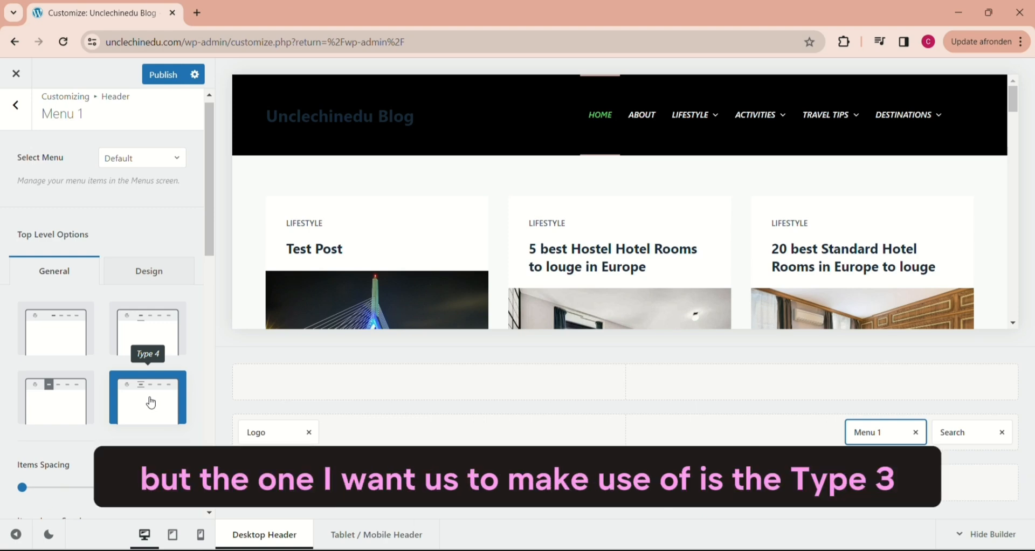
pyautogui.click(49, 403)
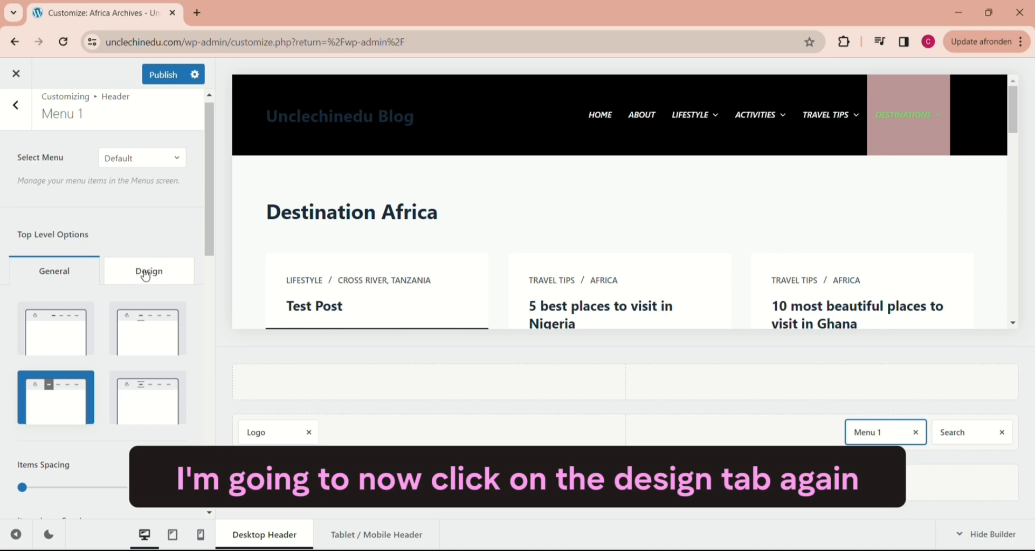
# Step: Set the hover and active background colors of Menu 1's top-level items to white
pyautogui.click(135, 279)
pyautogui.scroll(-2, 213, 235)
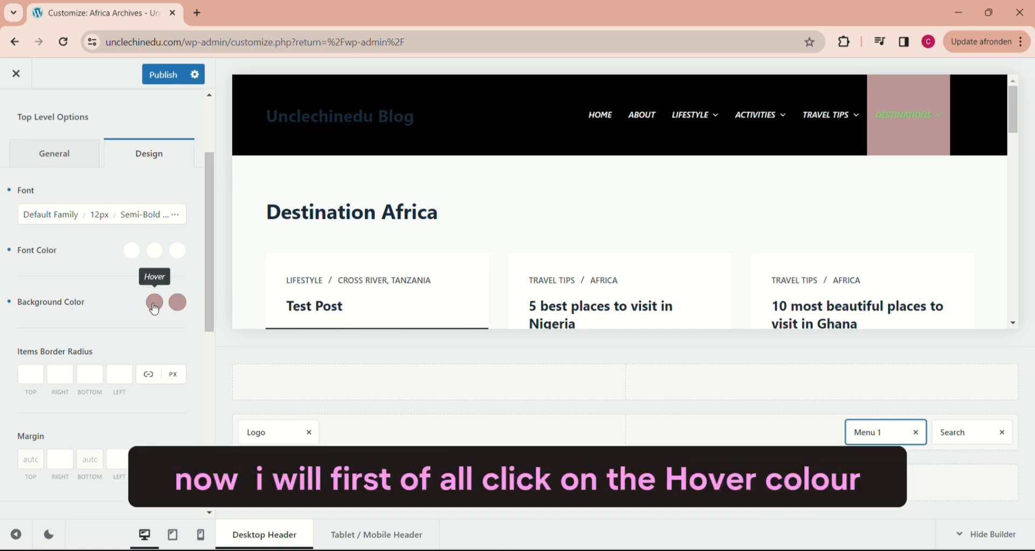
pyautogui.click(154, 303)
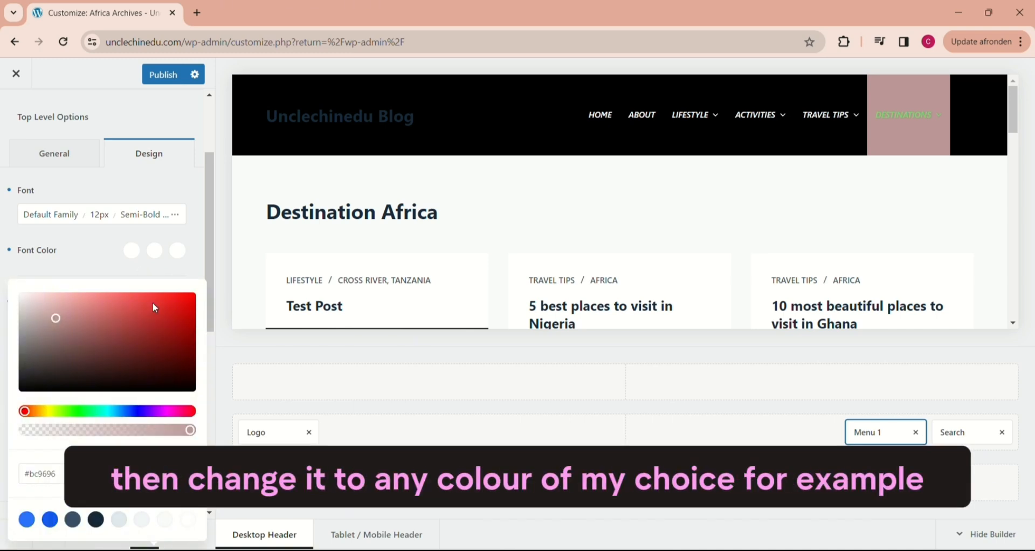
pyautogui.moveTo(57, 320); pyautogui.dragTo(20, 290)
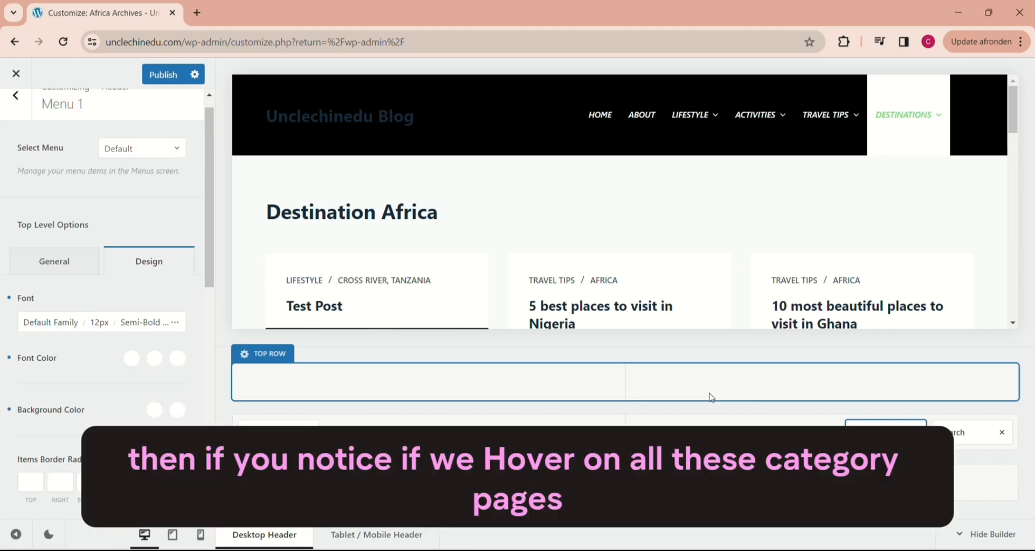
pyautogui.moveTo(765, 124)
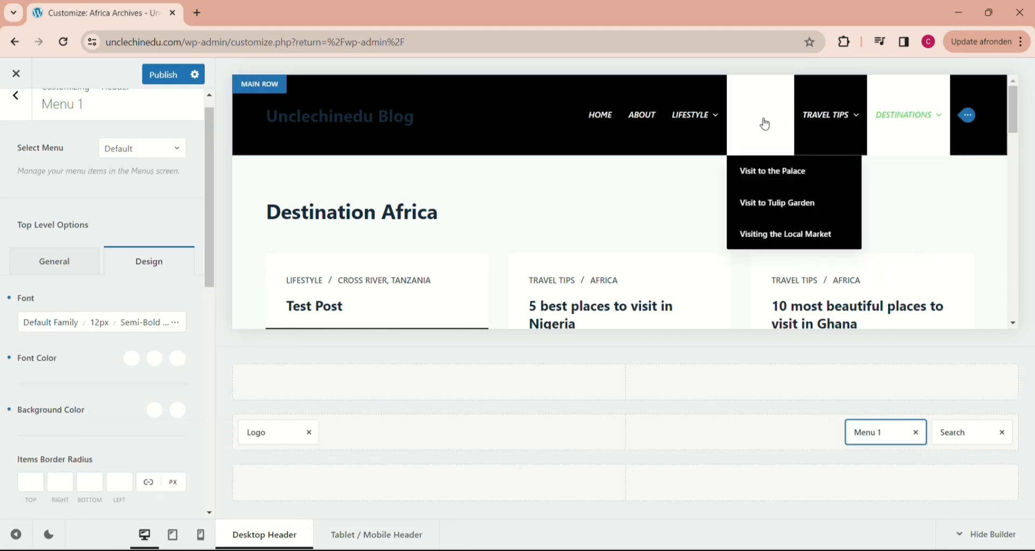
pyautogui.moveTo(701, 116)
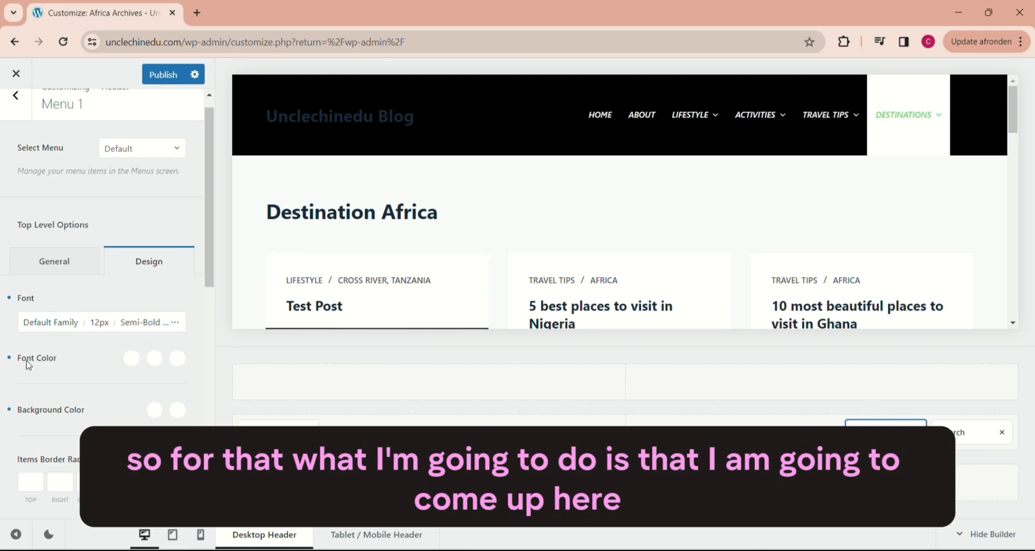
# Step: Set the hover and active font colors of Menu 1's top-level items to black (#000000)
pyautogui.click(158, 360)
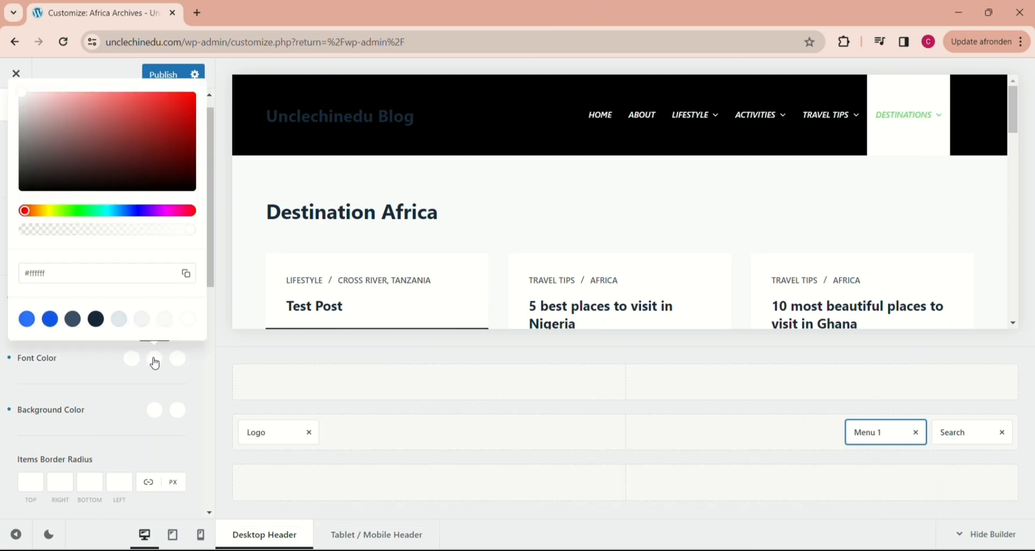
pyautogui.moveTo(24, 93); pyautogui.dragTo(21, 190)
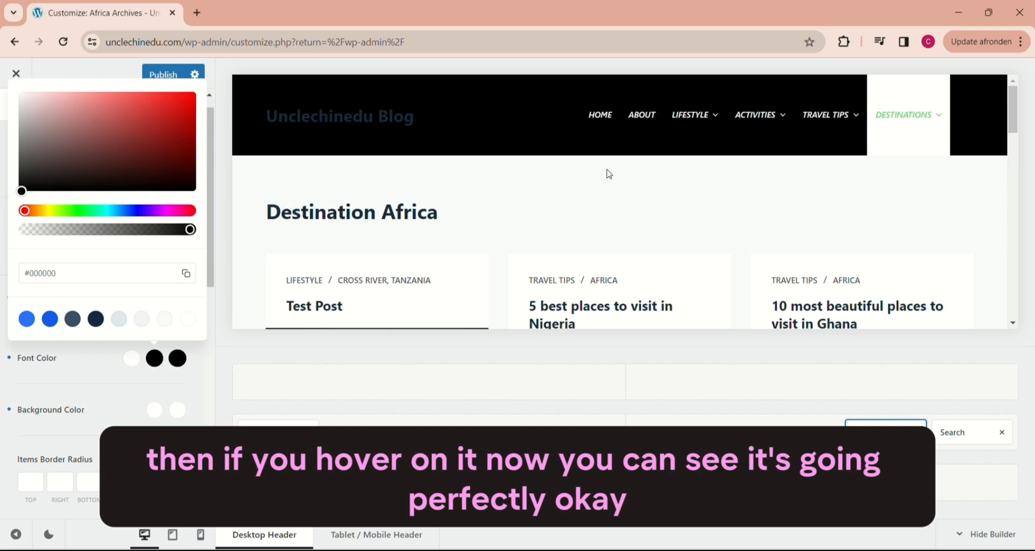
pyautogui.moveTo(805, 115)
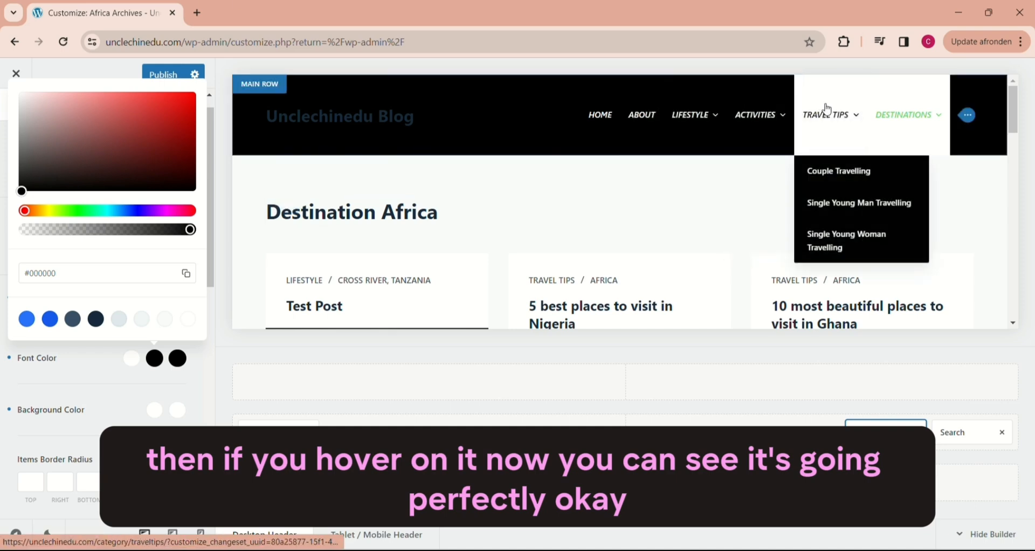
pyautogui.click(198, 365)
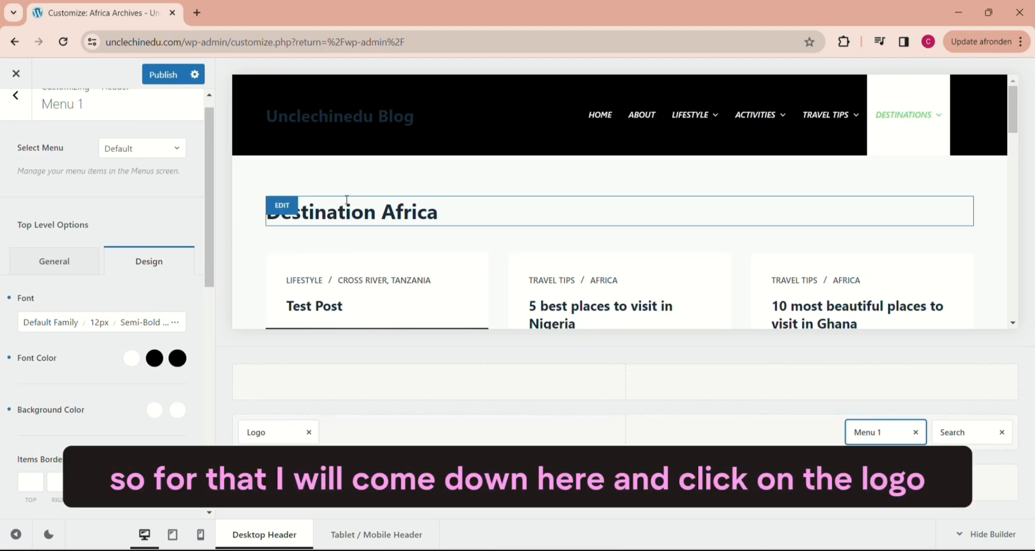
# Step: Use the U.png image from the media library as the header logo, and turn off the site title
pyautogui.click(283, 432)
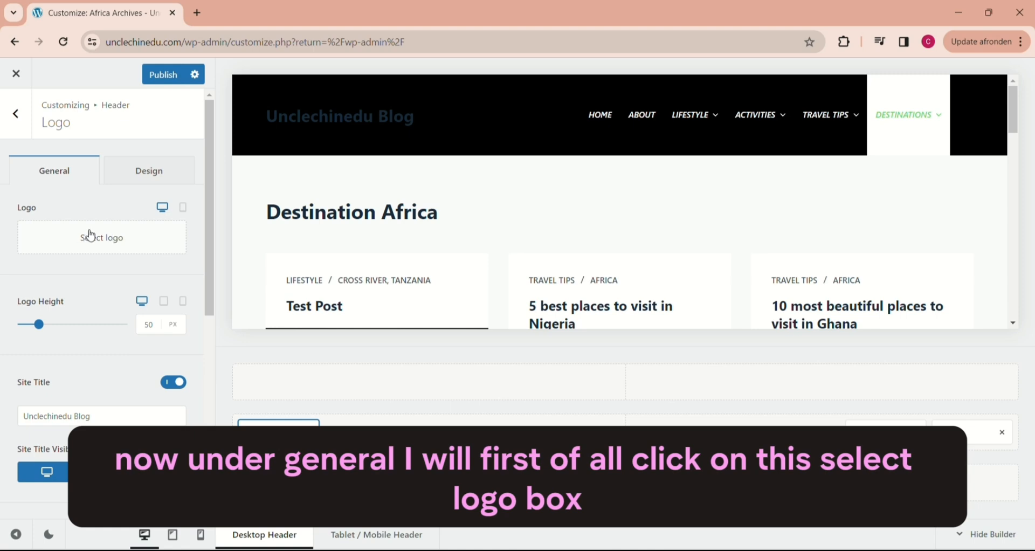
pyautogui.click(110, 240)
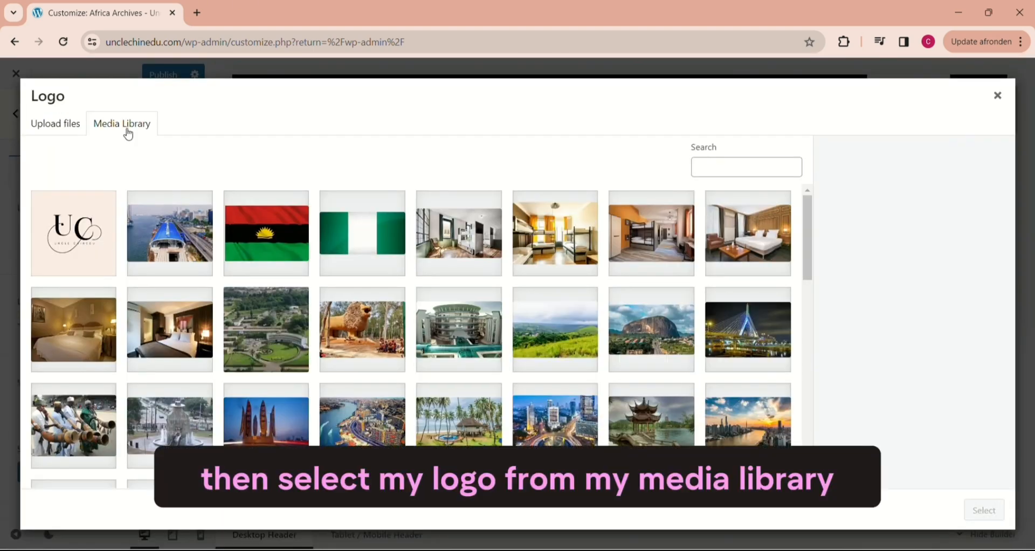
pyautogui.click(79, 232)
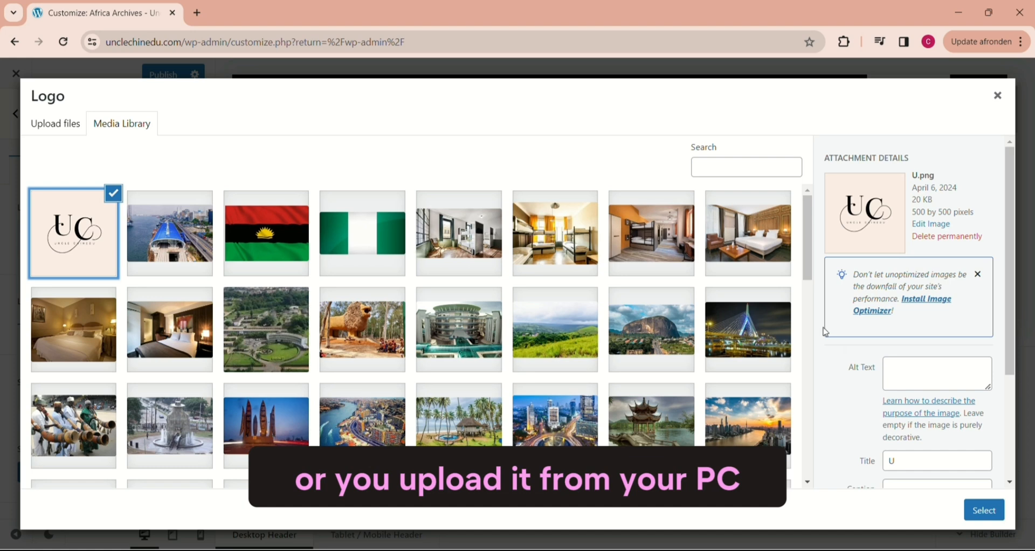
pyautogui.click(989, 511)
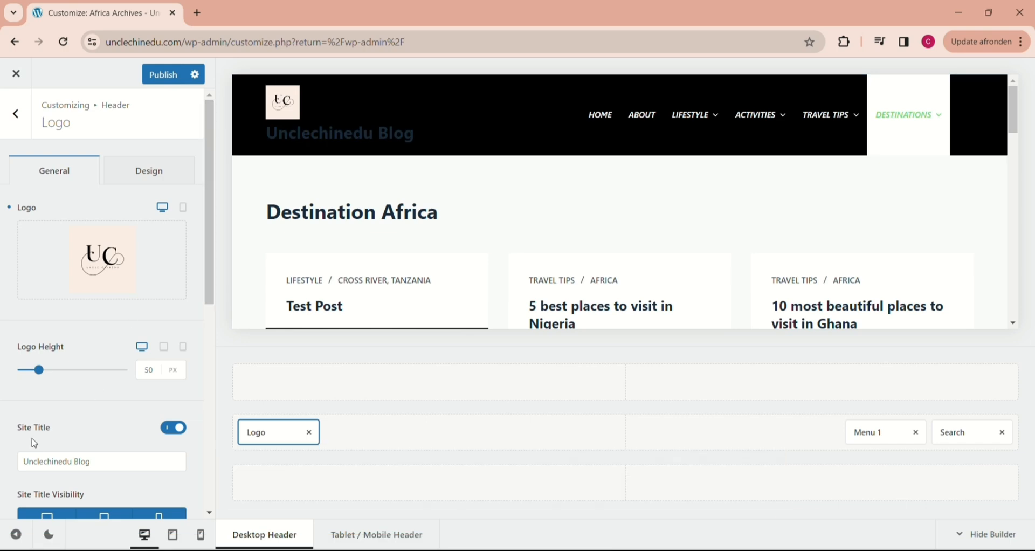
pyautogui.click(168, 431)
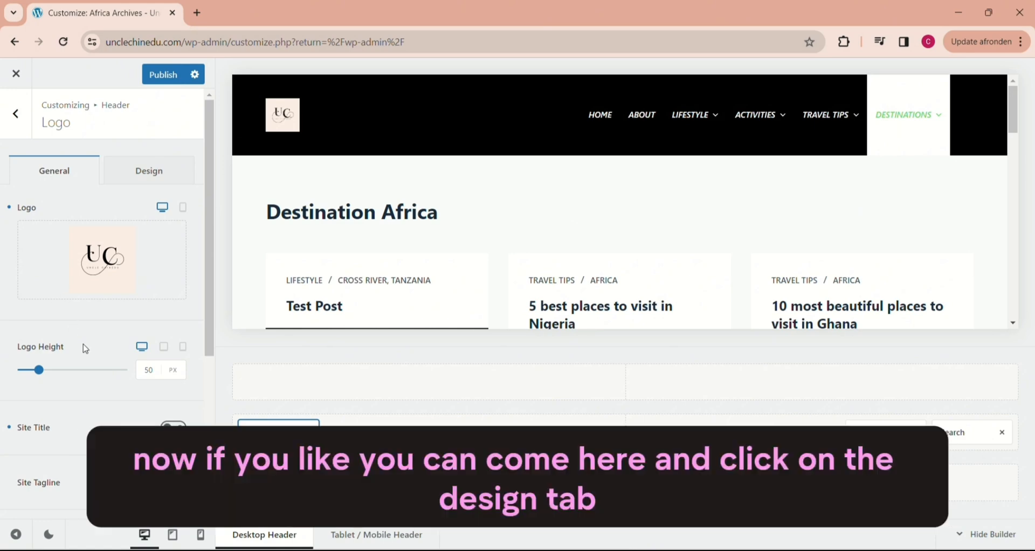
pyautogui.click(147, 173)
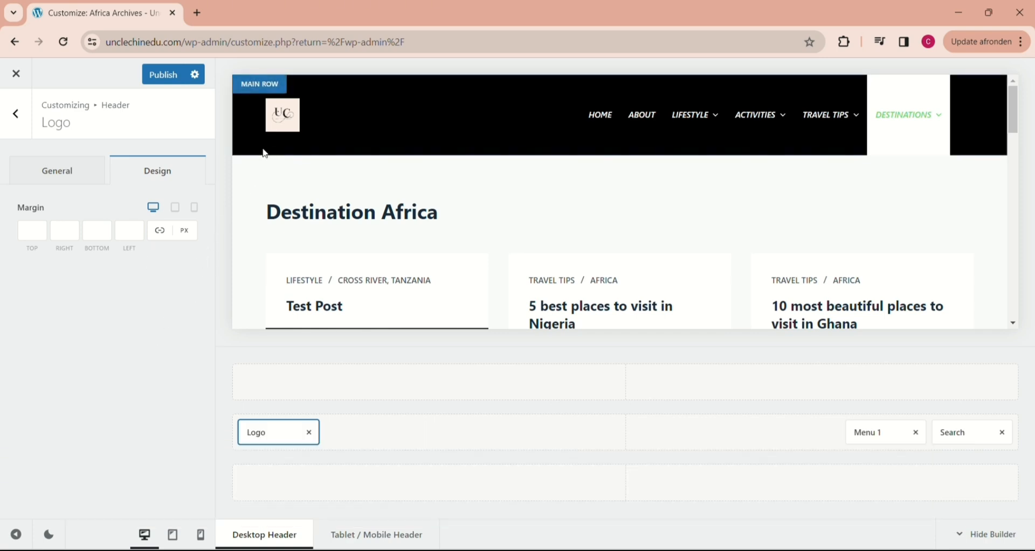
pyautogui.click(64, 177)
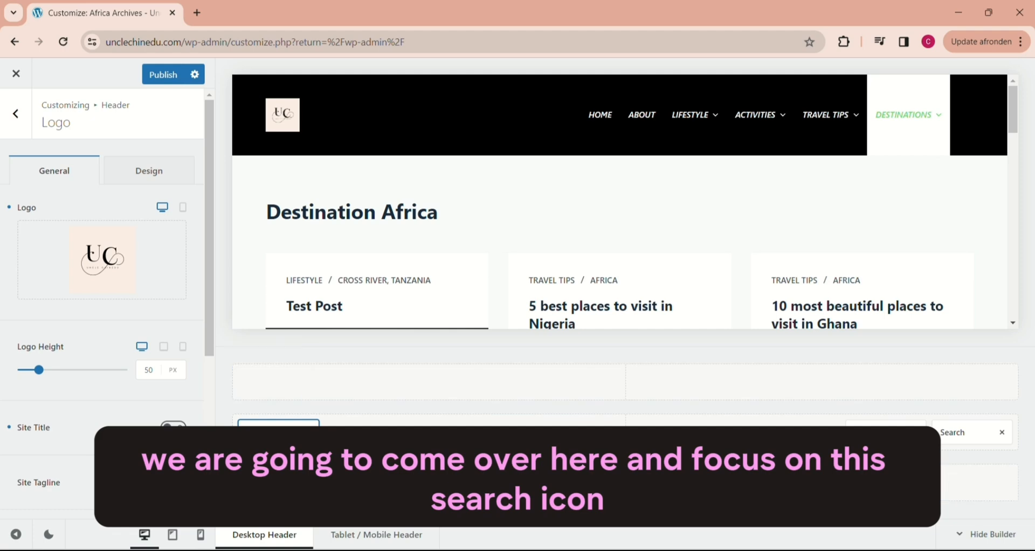
# Step: Set the header search icon's initial color to white (#ffffff) and its hover color to gray (#989898)
pyautogui.click(963, 433)
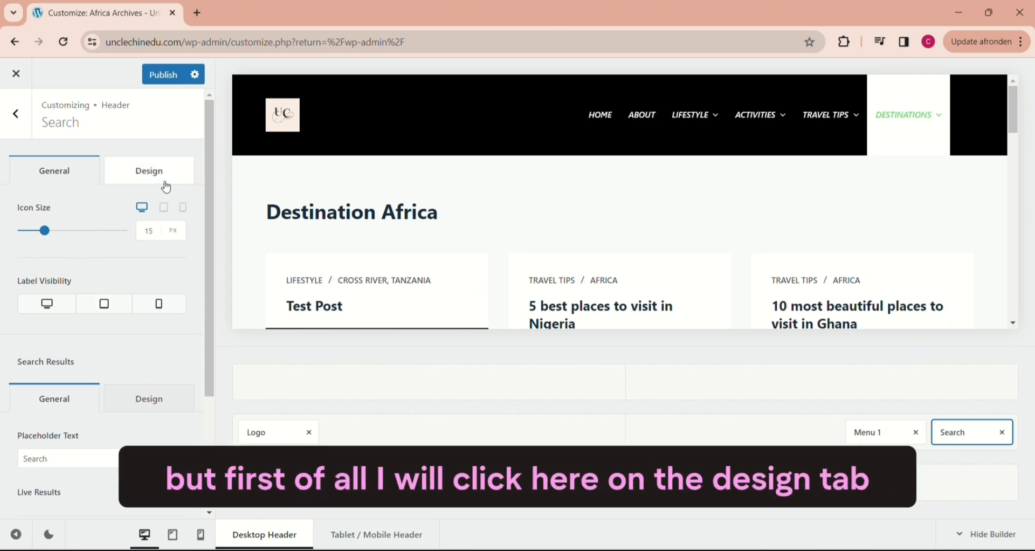
pyautogui.click(139, 176)
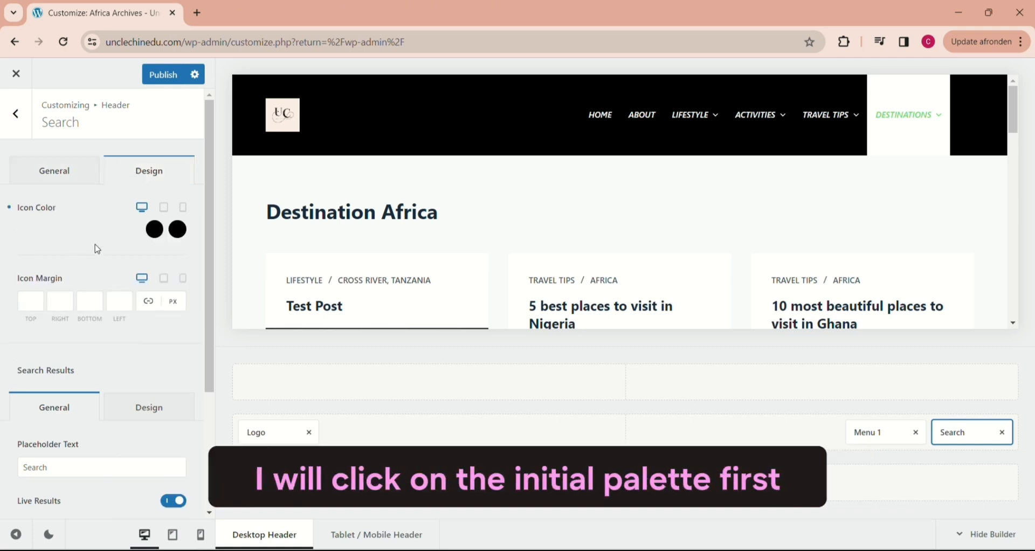
pyautogui.click(155, 229)
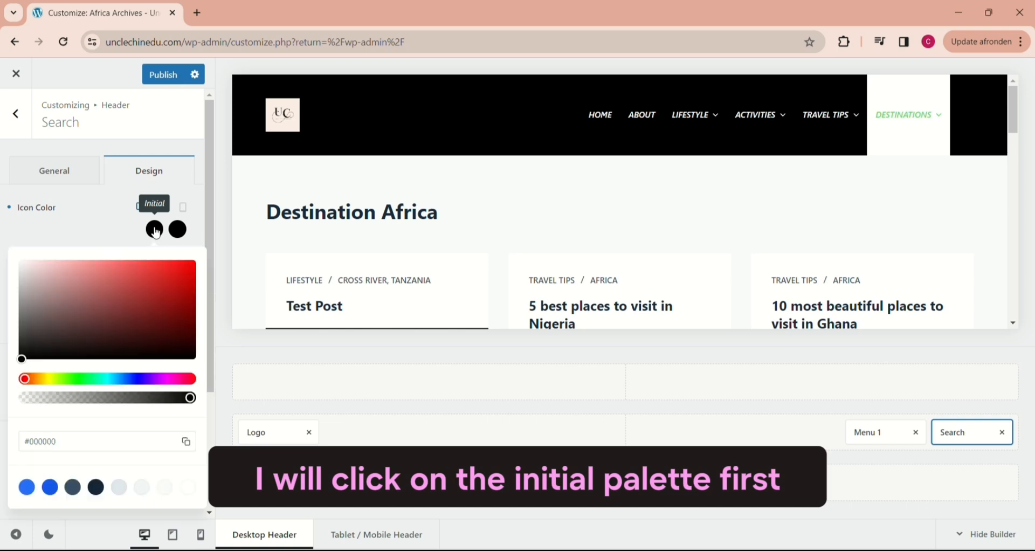
pyautogui.moveTo(22, 359); pyautogui.dragTo(16, 260)
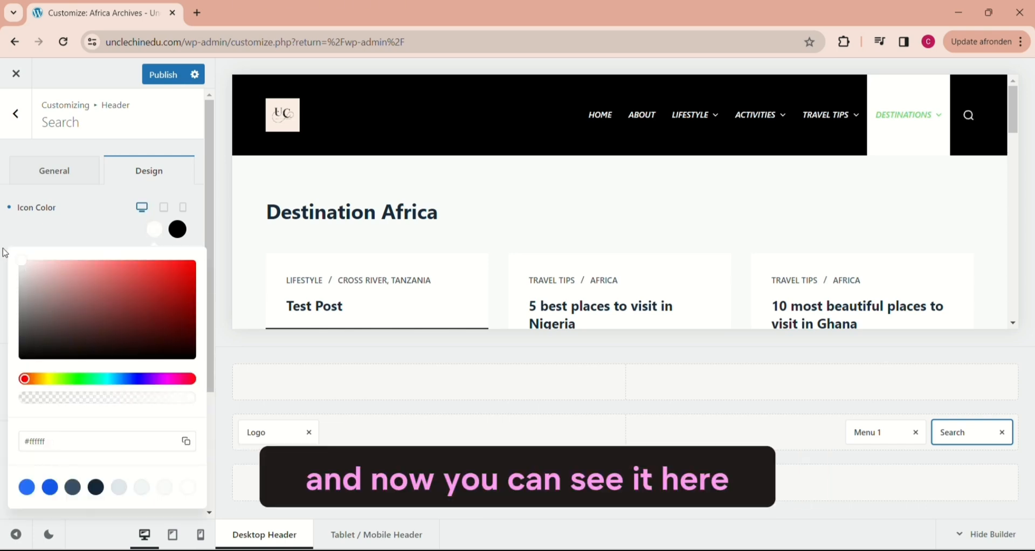
pyautogui.click(178, 230)
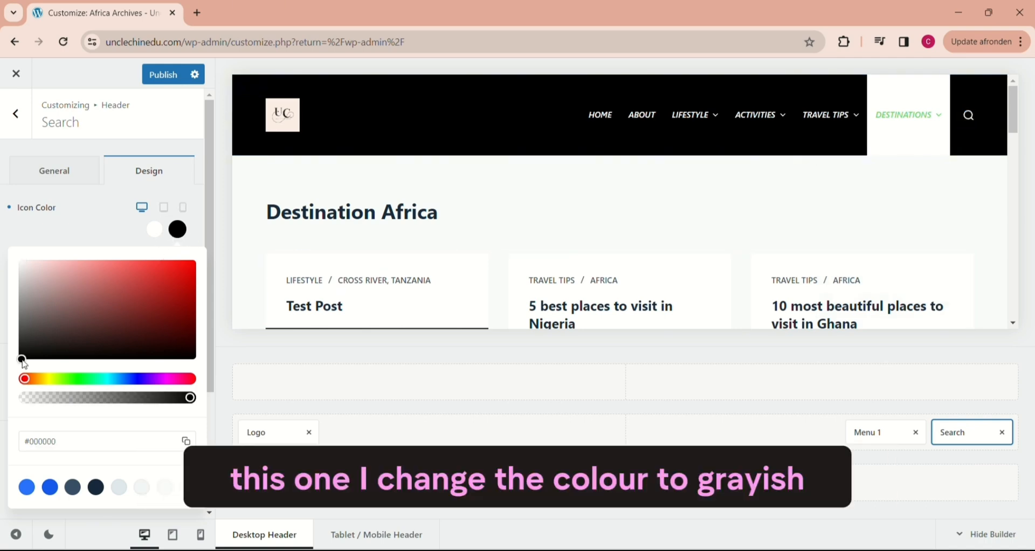
pyautogui.moveTo(24, 364); pyautogui.dragTo(21, 300)
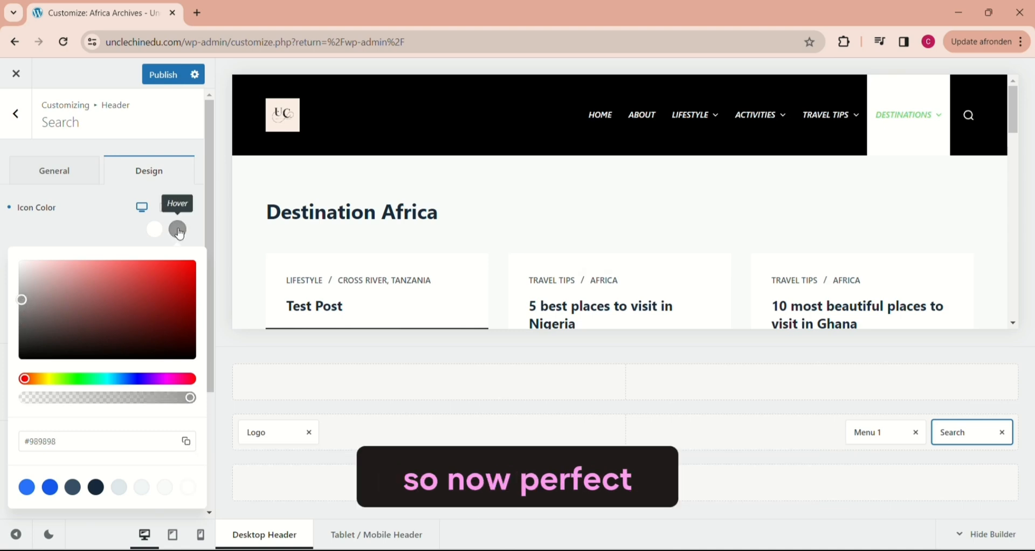
# Step: Exclude Pages from the post types that the header search element looks through
pyautogui.moveTo(210, 267); pyautogui.dragTo(218, 370)
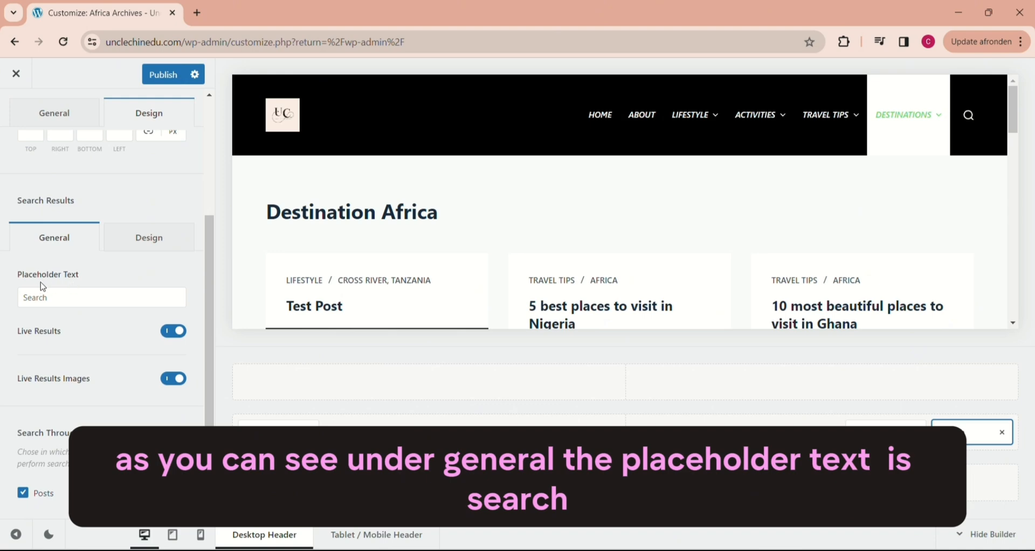
pyautogui.click(70, 296)
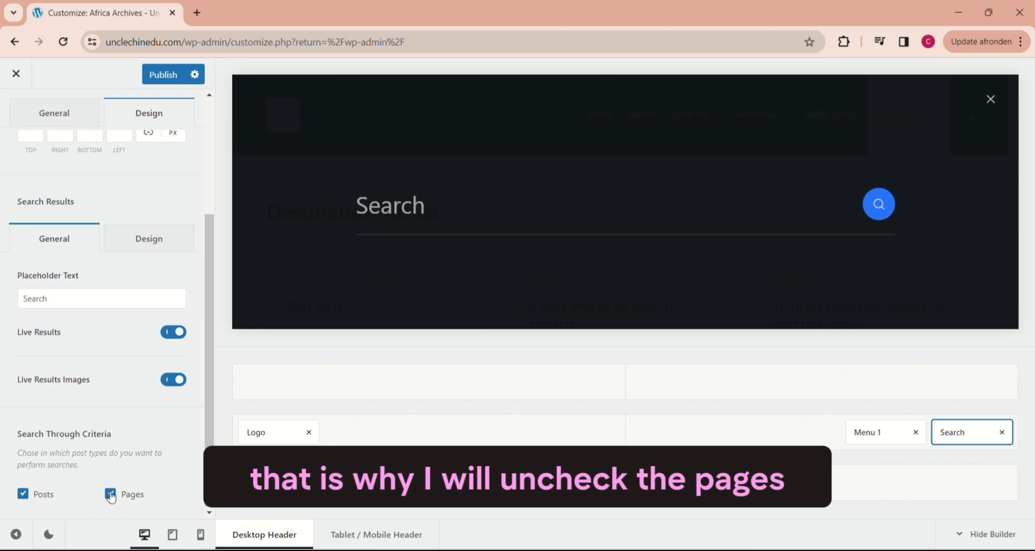
pyautogui.click(111, 496)
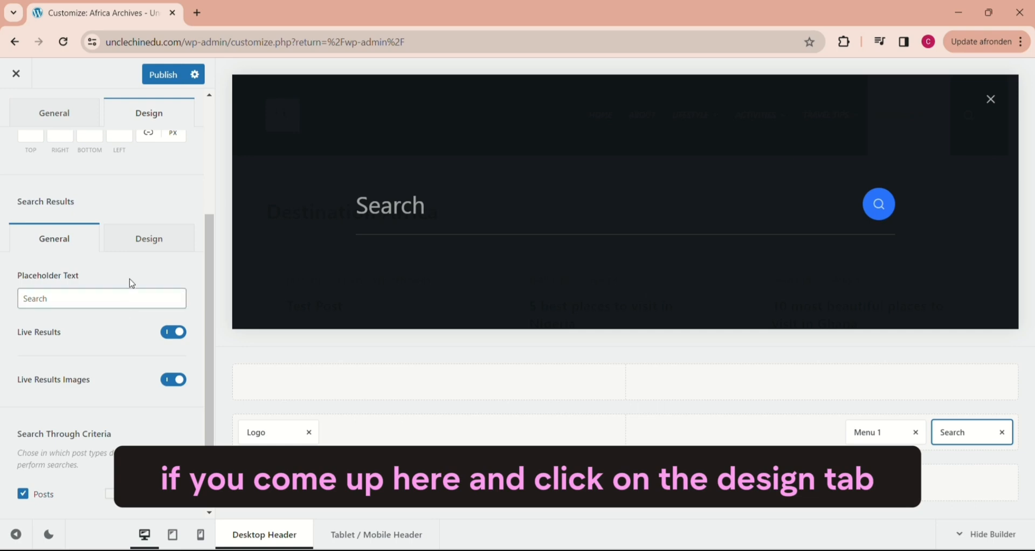
# Step: In the search results design settings, set the initial search button color to gray (#a6a6a8)
pyautogui.click(140, 239)
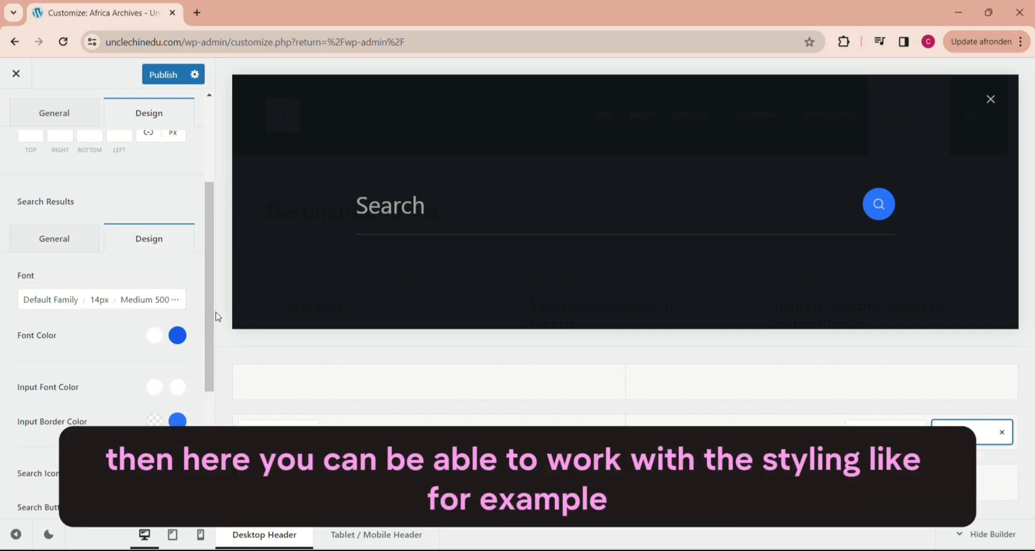
pyautogui.moveTo(215, 313)
pyautogui.mouseDown()
pyautogui.moveTo(212, 430)
pyautogui.moveTo(210, 309)
pyautogui.mouseUp()
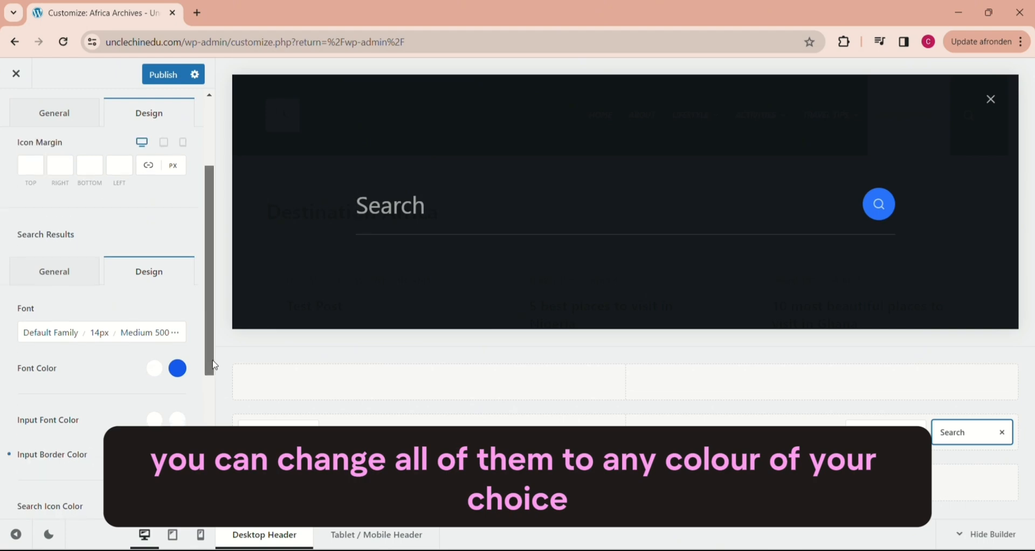
pyautogui.moveTo(213, 361); pyautogui.dragTo(213, 433)
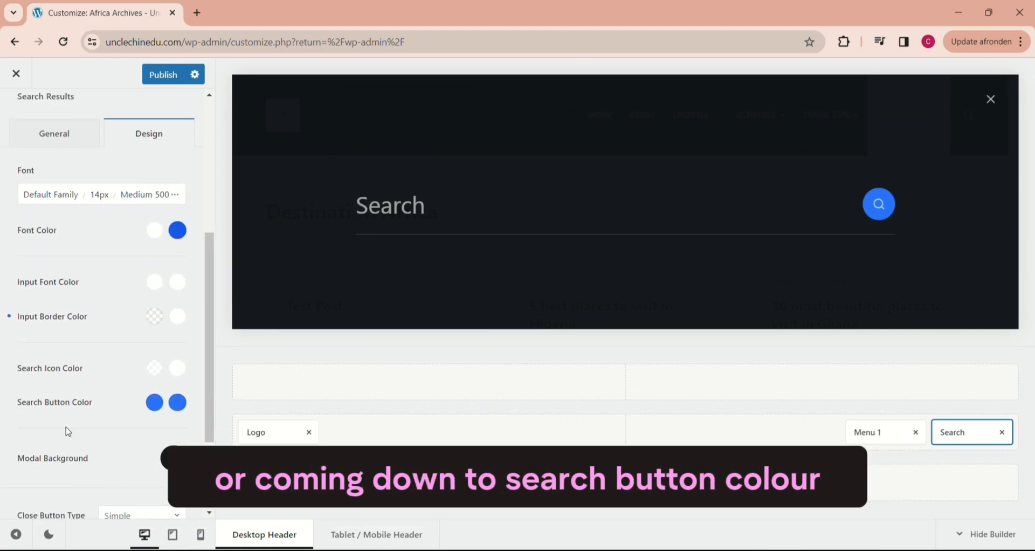
pyautogui.click(155, 403)
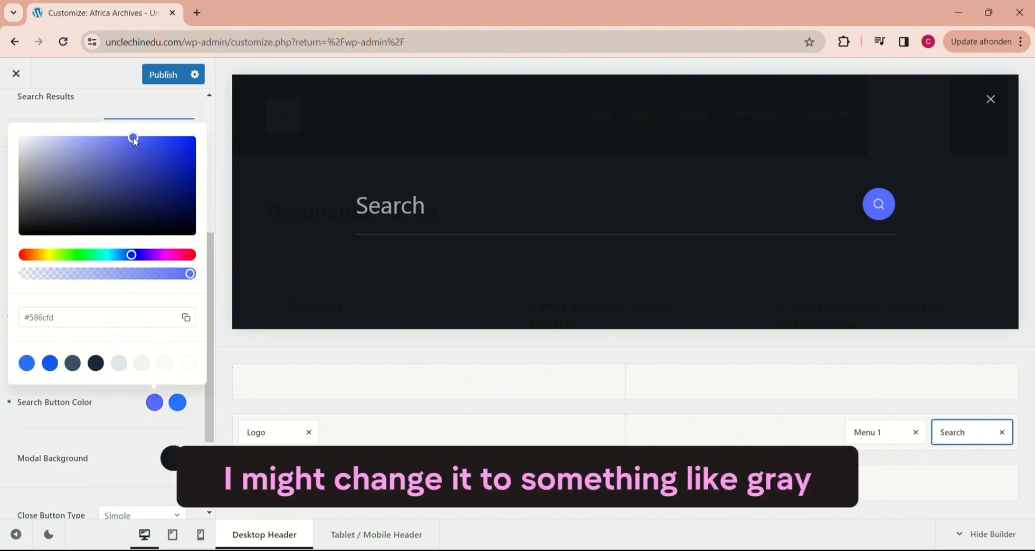
pyautogui.moveTo(134, 137); pyautogui.dragTo(26, 174)
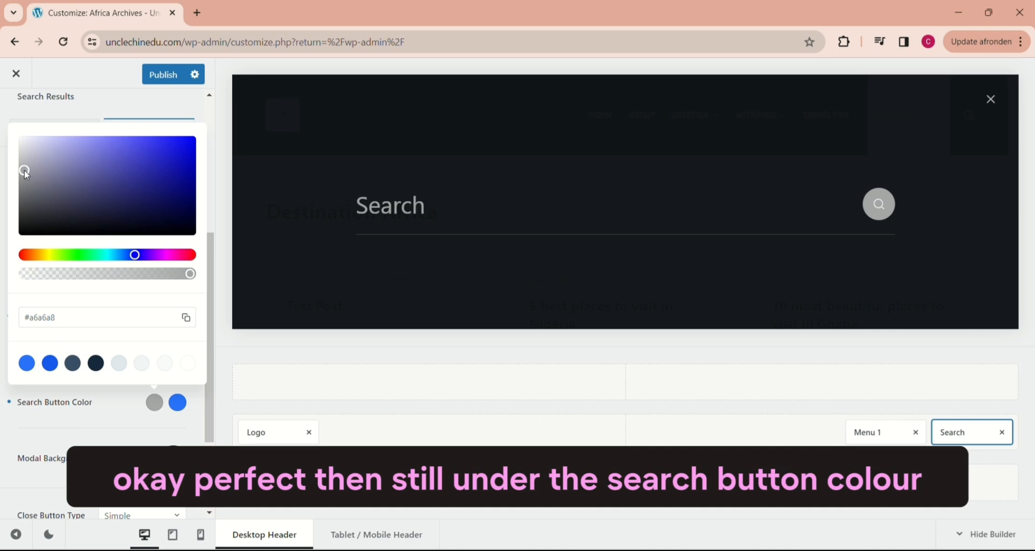
pyautogui.click(67, 392)
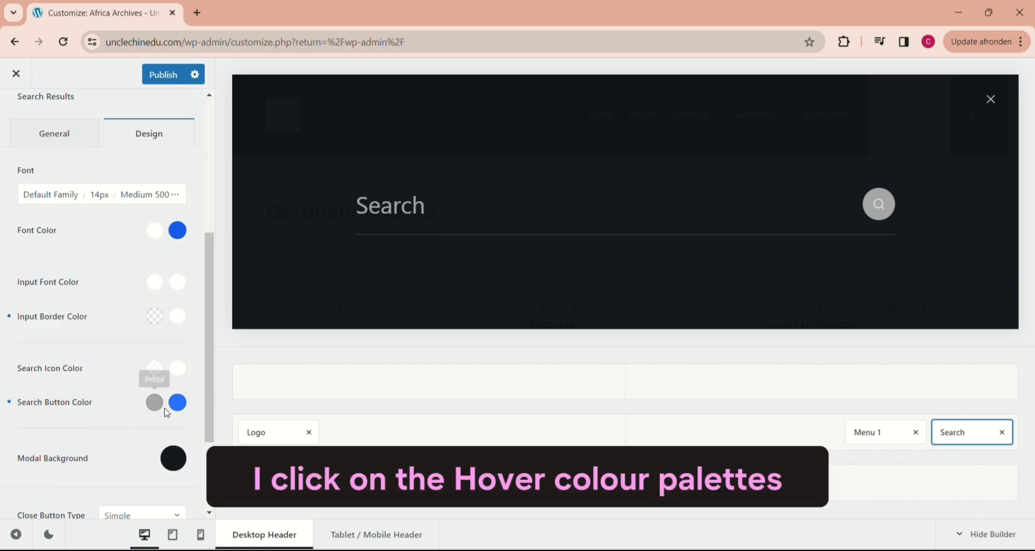
# Step: Set the hover color of the search button in the search results to black
pyautogui.click(178, 403)
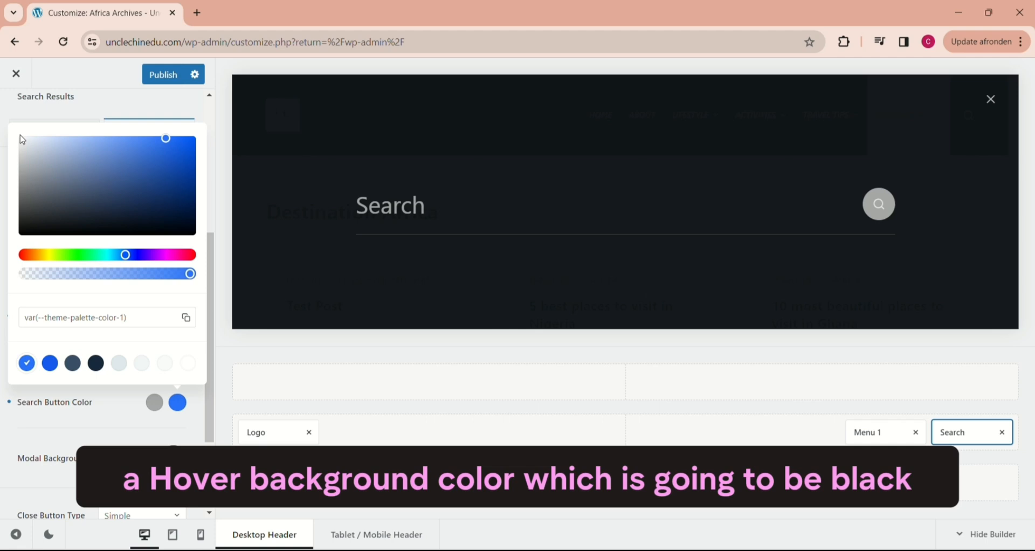
pyautogui.click(21, 234)
pyautogui.click(208, 390)
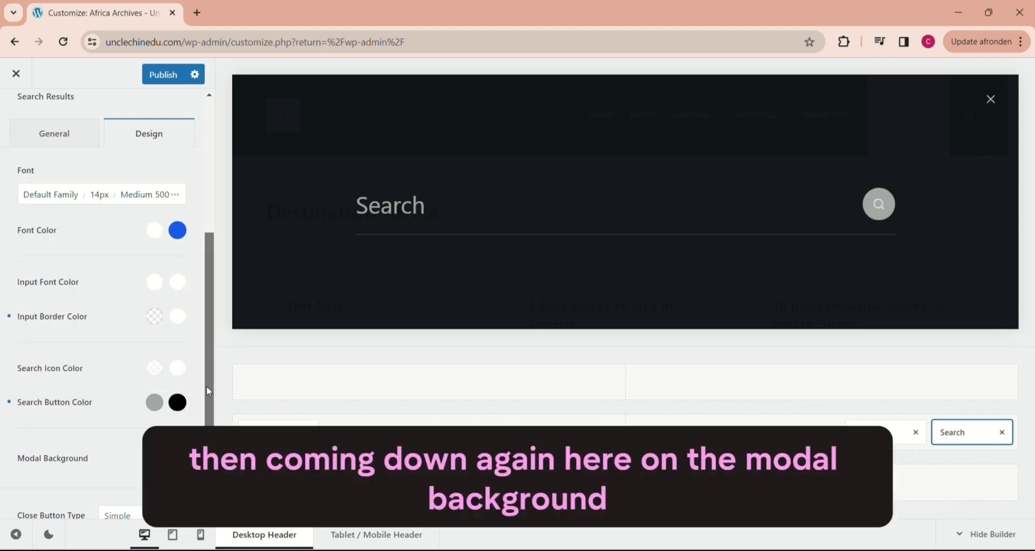
pyautogui.moveTo(210, 391); pyautogui.dragTo(208, 425)
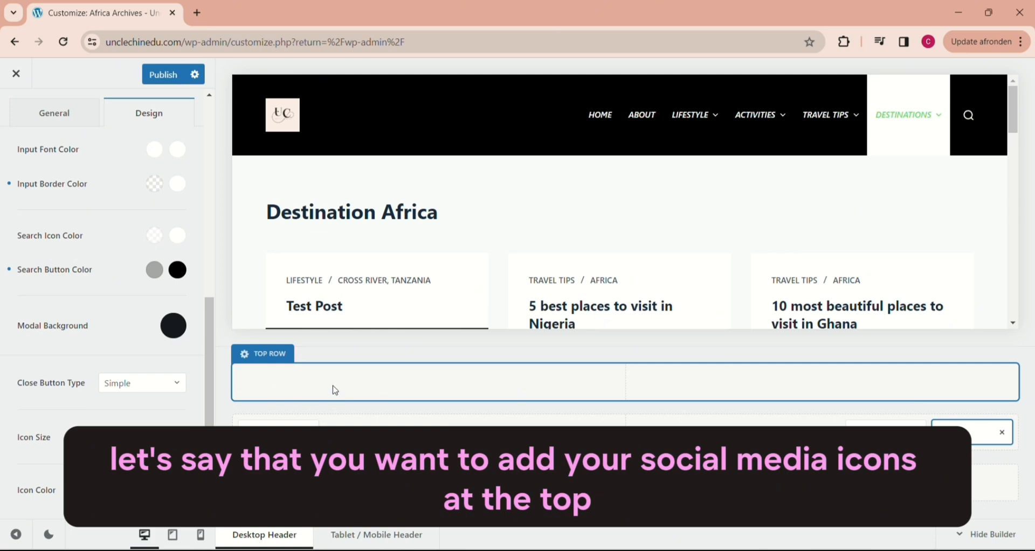
# Step: Place the Socials element at the left end of the header's top row
pyautogui.click(267, 354)
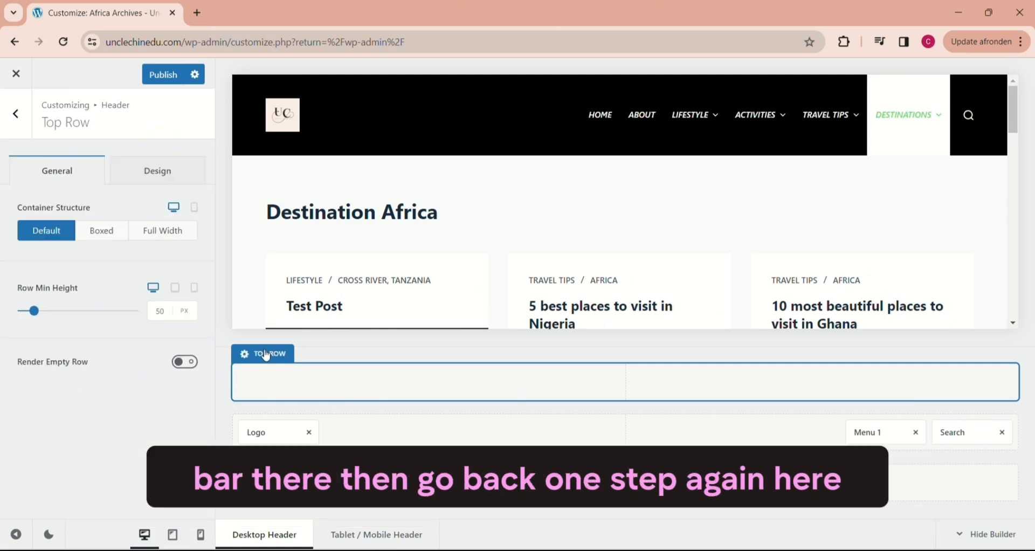
pyautogui.click(17, 118)
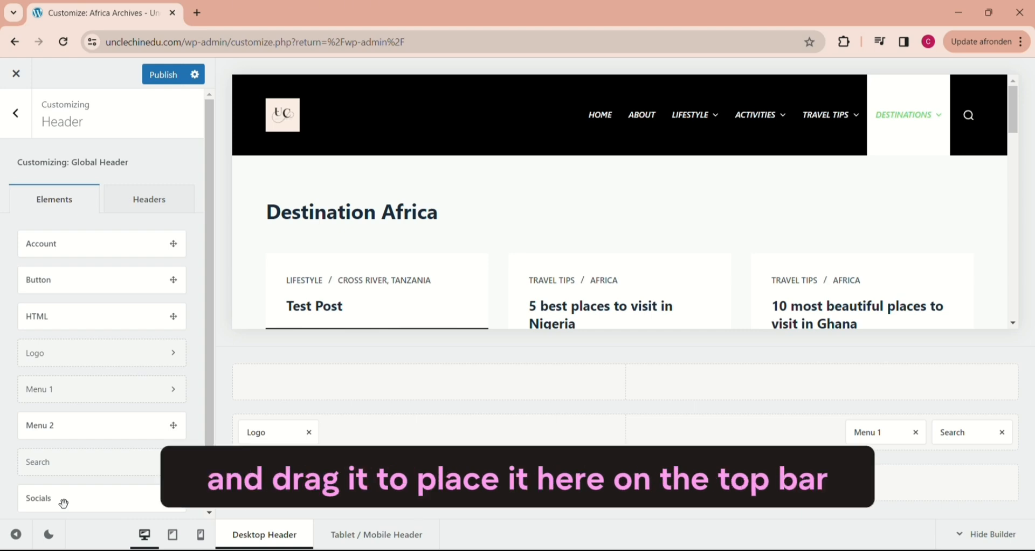
pyautogui.moveTo(64, 503); pyautogui.dragTo(313, 385)
pyautogui.moveTo(306, 386); pyautogui.dragTo(308, 392)
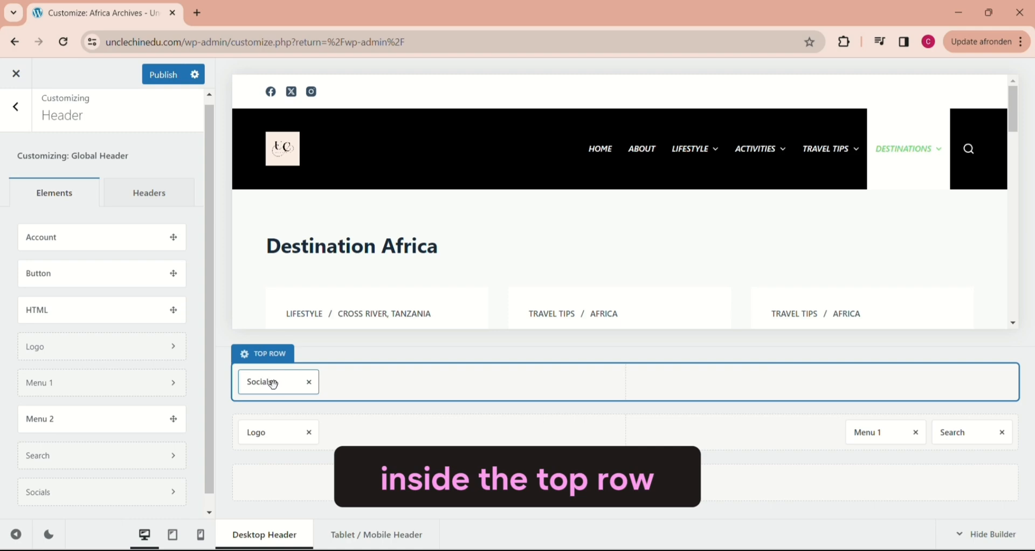
# Step: Try adding Alignable to the Socials element's network list, and remove it
pyautogui.click(269, 383)
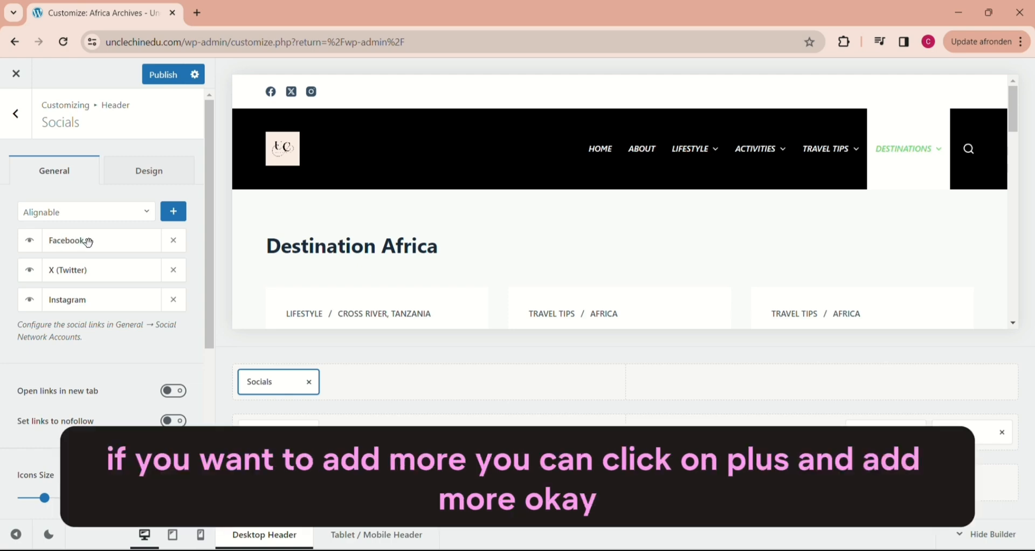
pyautogui.click(174, 214)
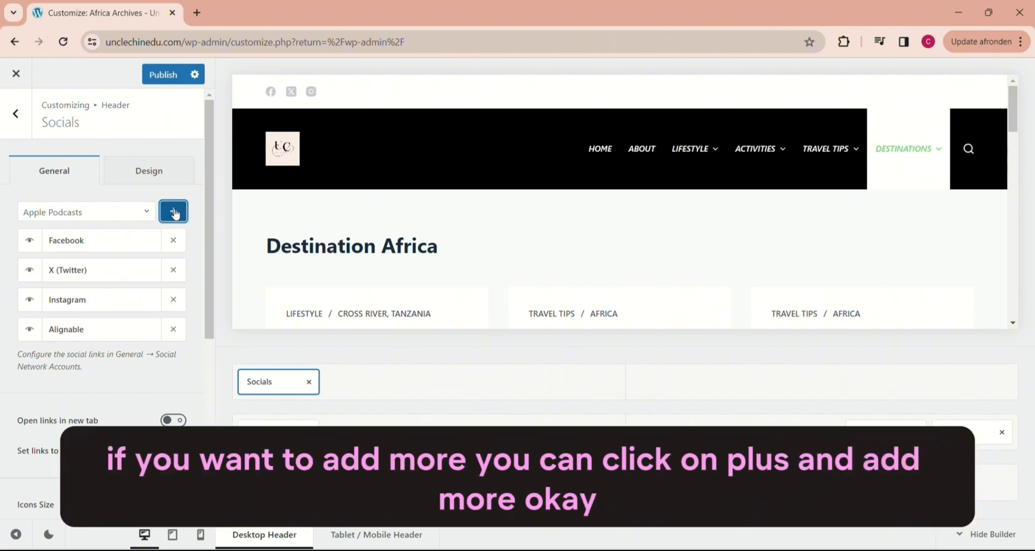
pyautogui.click(173, 330)
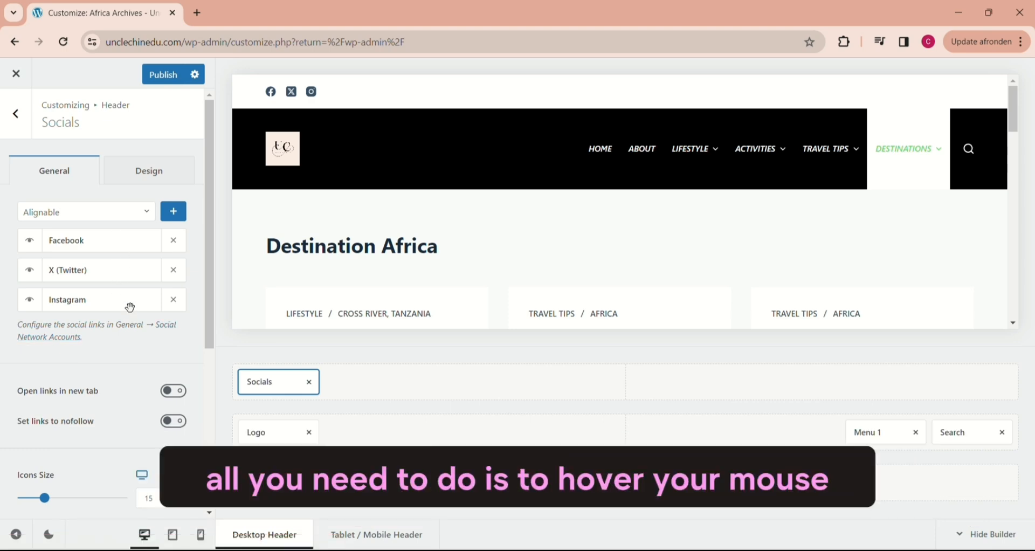
# Step: Go to the Social Network Accounts settings and examine the fields for profile links, including Facebook
pyautogui.click(159, 333)
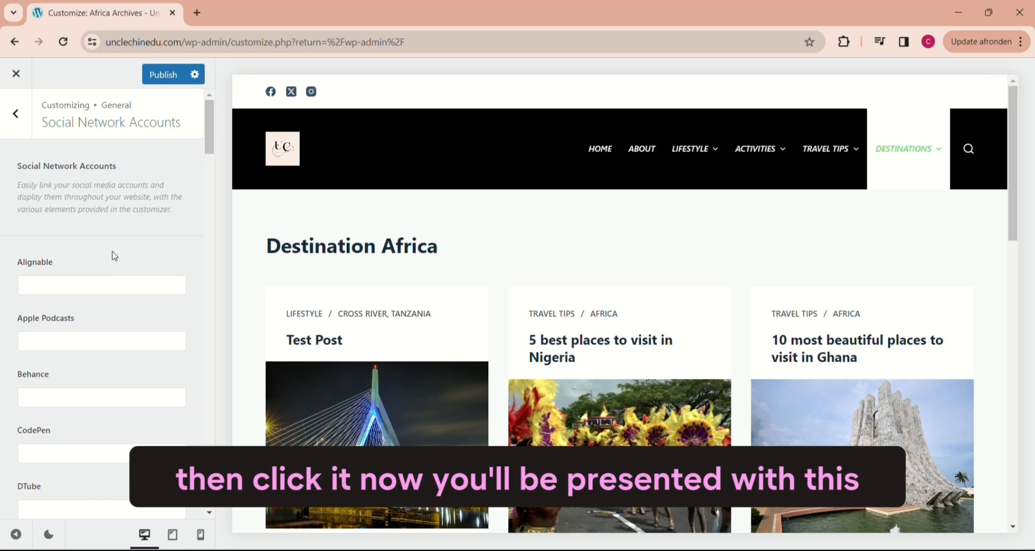
pyautogui.moveTo(210, 137); pyautogui.dragTo(228, 212)
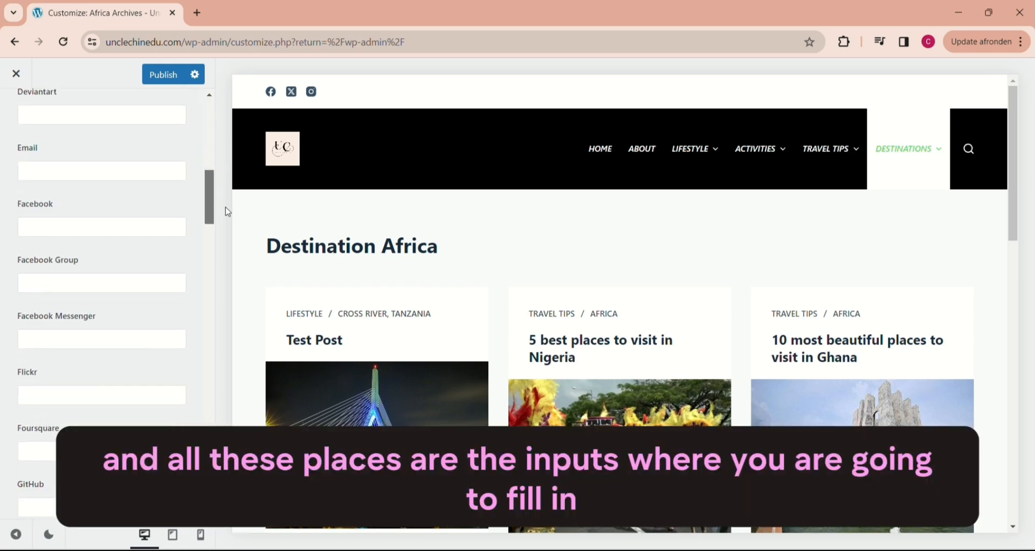
pyautogui.click(114, 226)
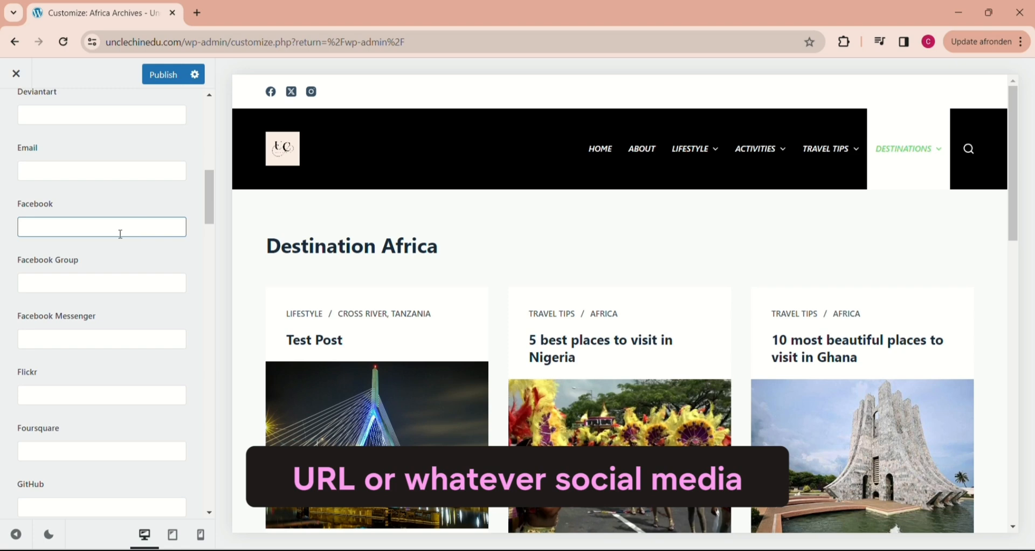
pyautogui.moveTo(209, 192); pyautogui.dragTo(205, 125)
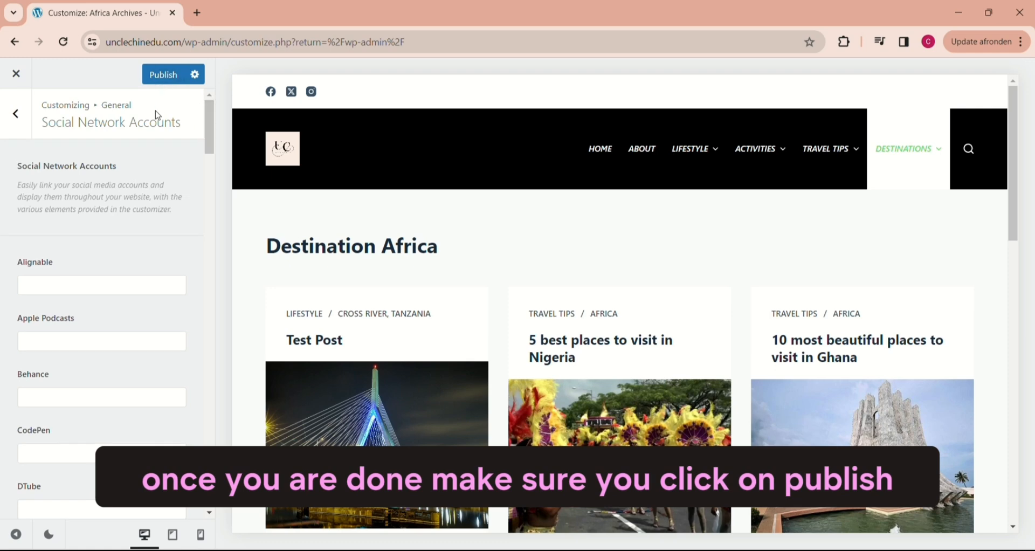
# Step: Return to the header builder and place a Button element at the right end of the top row
pyautogui.click(15, 124)
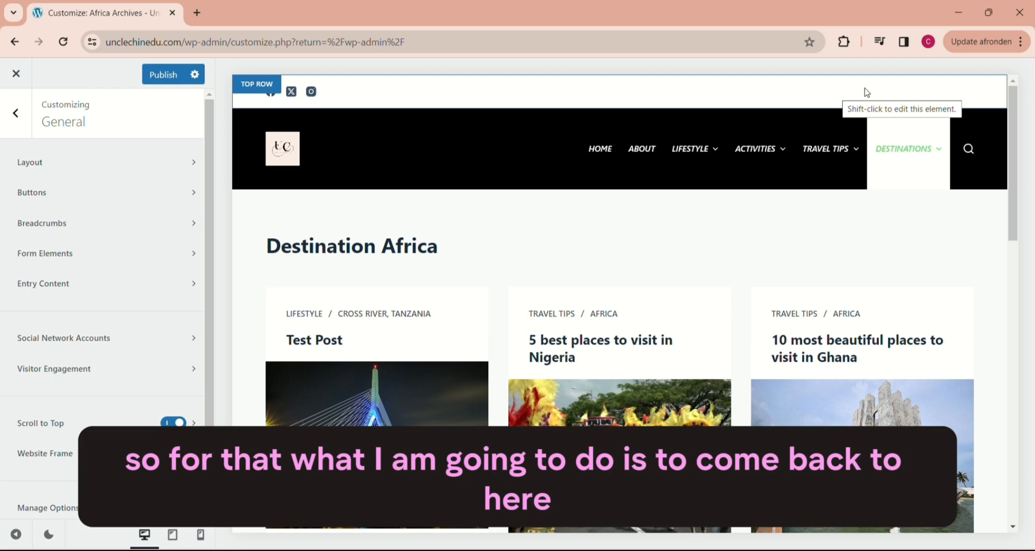
pyautogui.keyDown('shift'); pyautogui.click(868, 93); pyautogui.keyUp('shift')
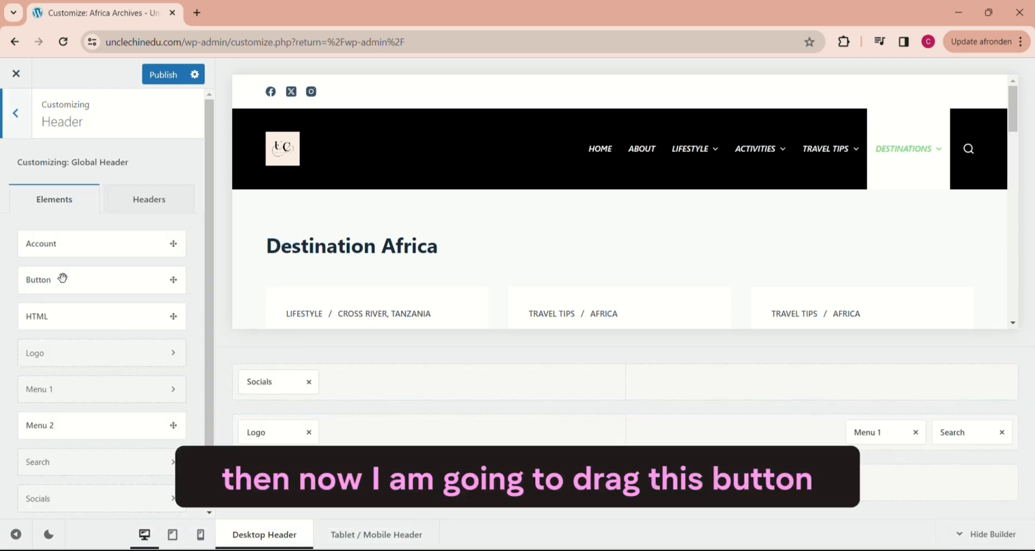
pyautogui.moveTo(50, 280); pyautogui.dragTo(943, 383)
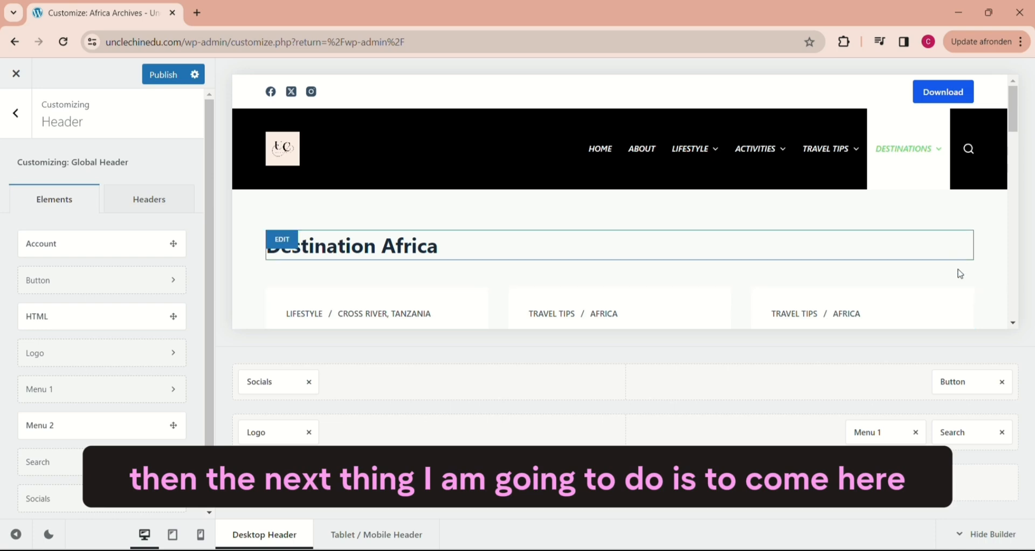
# Step: Give the top row's button the ghost style and set its label text to "Advertise with Us"
pyautogui.click(955, 384)
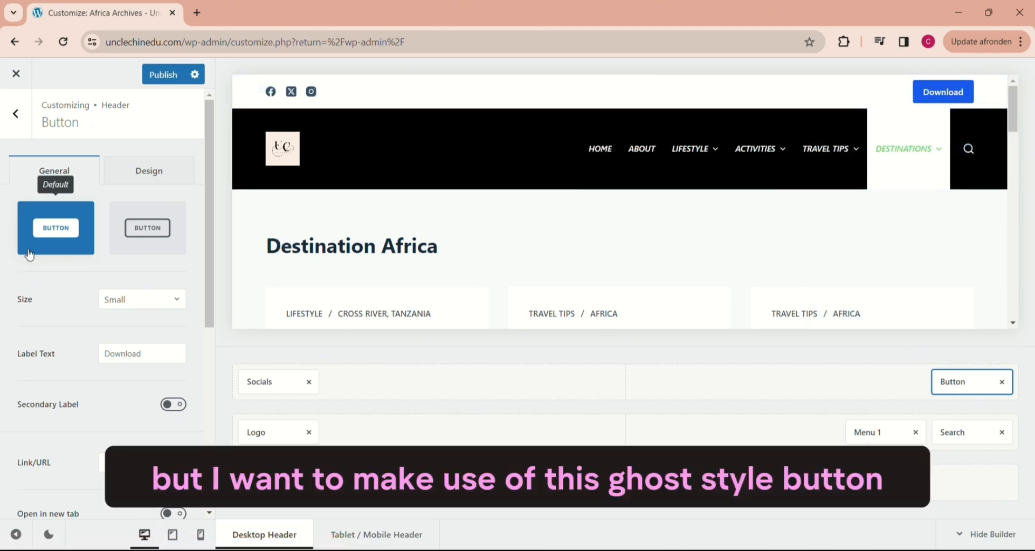
pyautogui.click(161, 224)
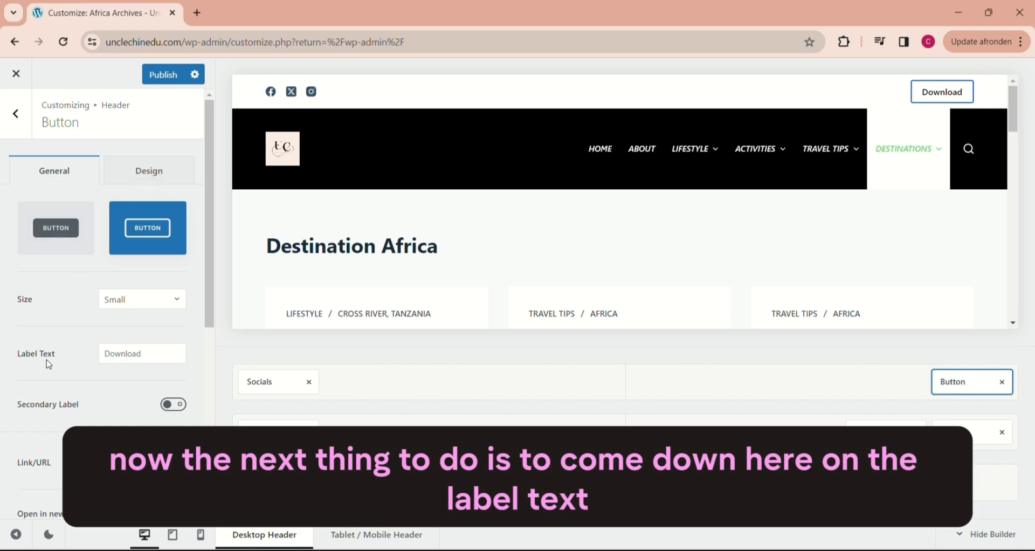
pyautogui.moveTo(154, 353); pyautogui.dragTo(95, 369)
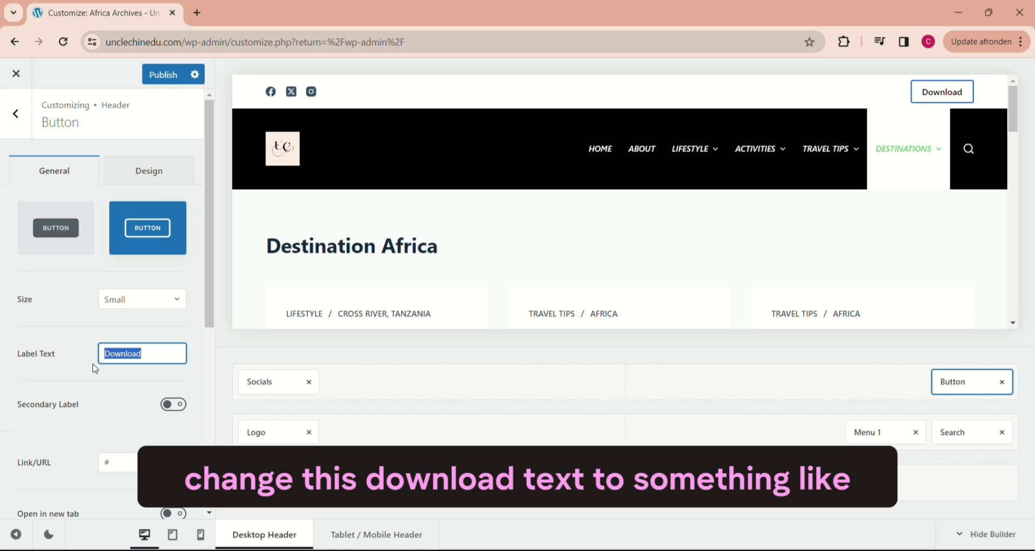
pyautogui.write('Advertis')
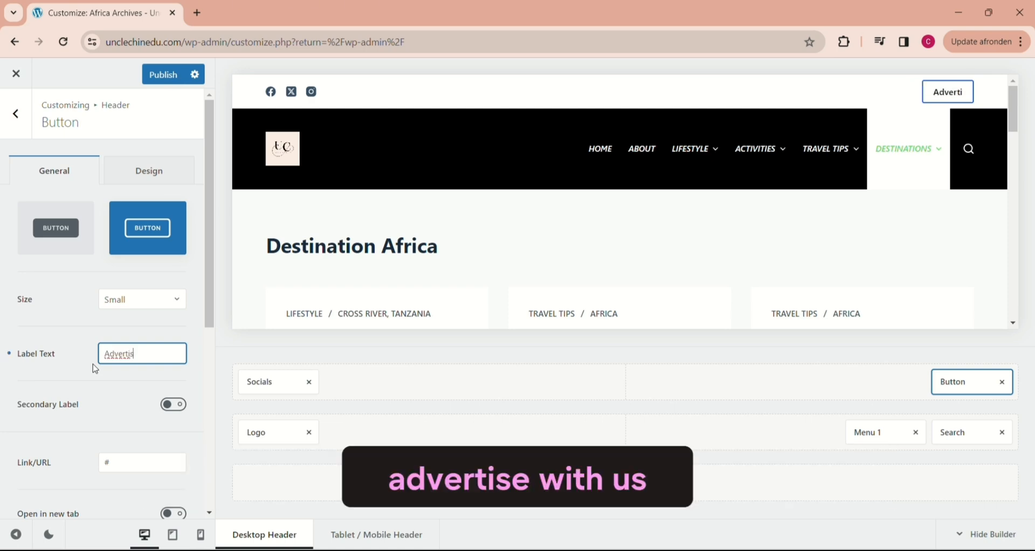
pyautogui.write('e with Us')
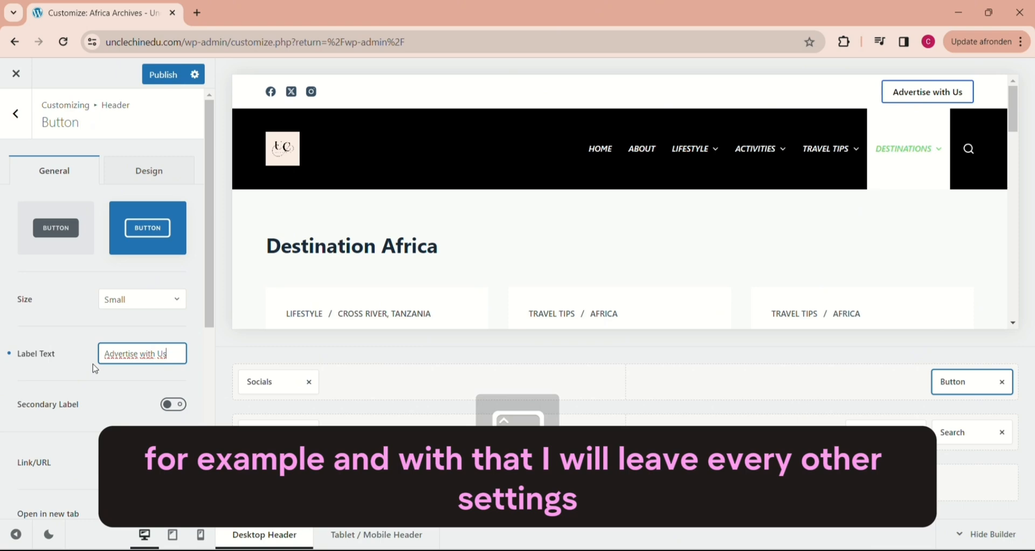
# Step: Set the initial button color of the "Advertise with Us" button to black
pyautogui.moveTo(212, 277); pyautogui.dragTo(213, 282)
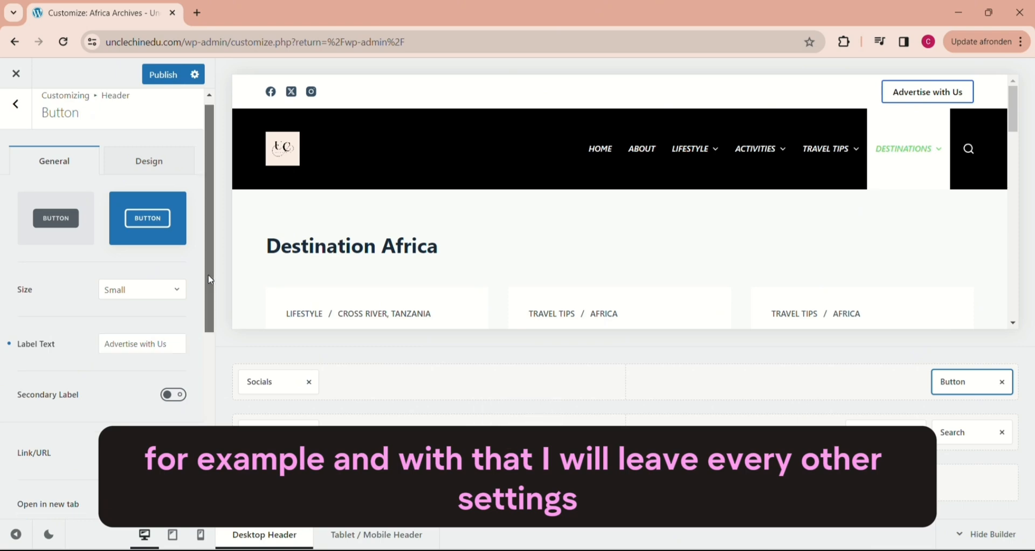
pyautogui.scroll(-2, 211, 281)
pyautogui.scroll(-2, 138, 349)
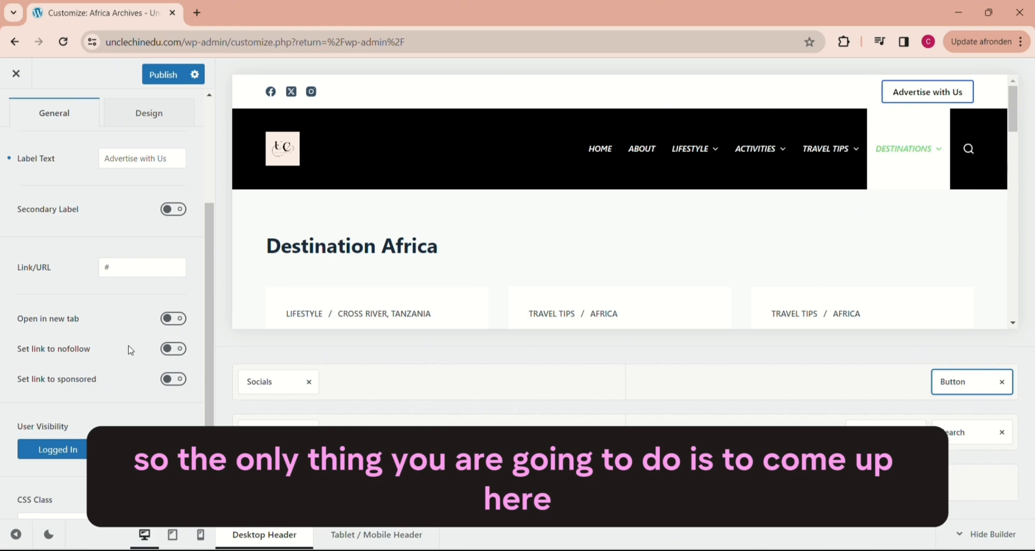
pyautogui.click(153, 119)
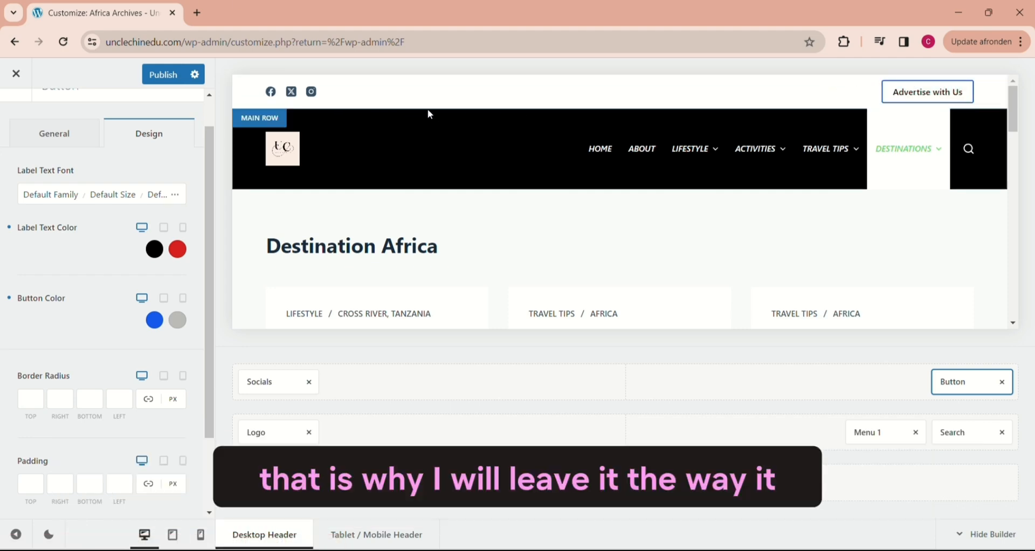
pyautogui.click(154, 321)
pyautogui.click(180, 297)
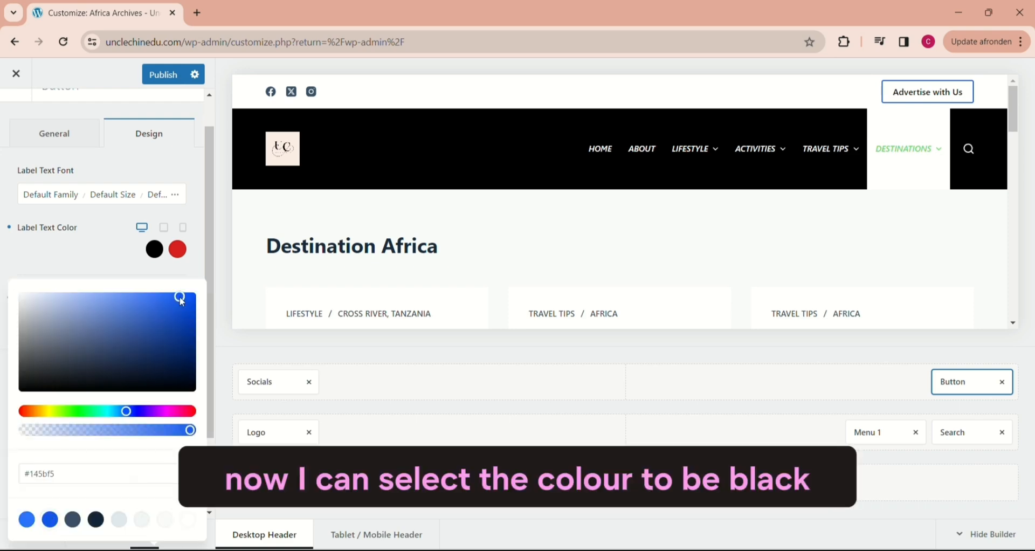
pyautogui.moveTo(179, 298); pyautogui.dragTo(13, 405)
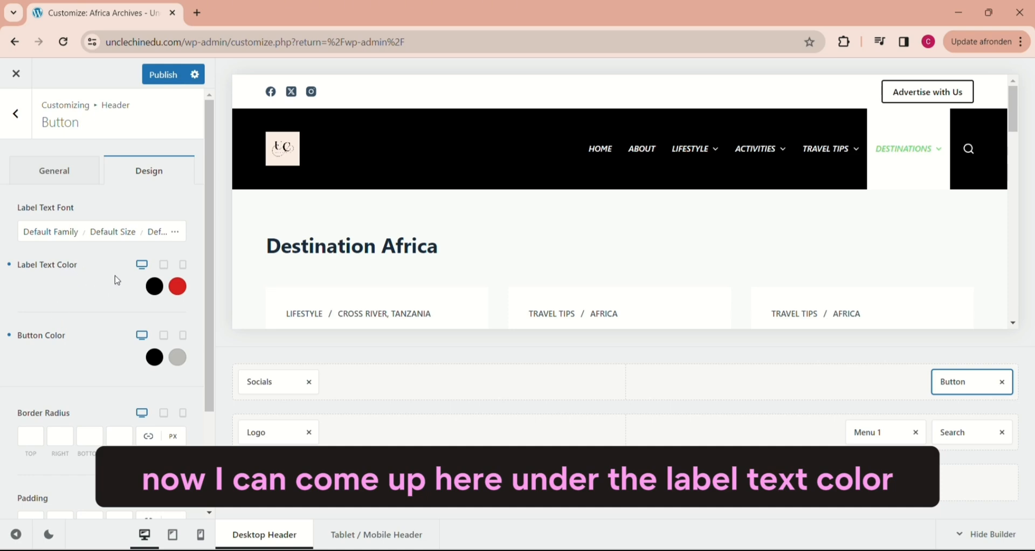
# Step: Set the hover color of the "Advertise with Us" button's label text to white
pyautogui.click(178, 286)
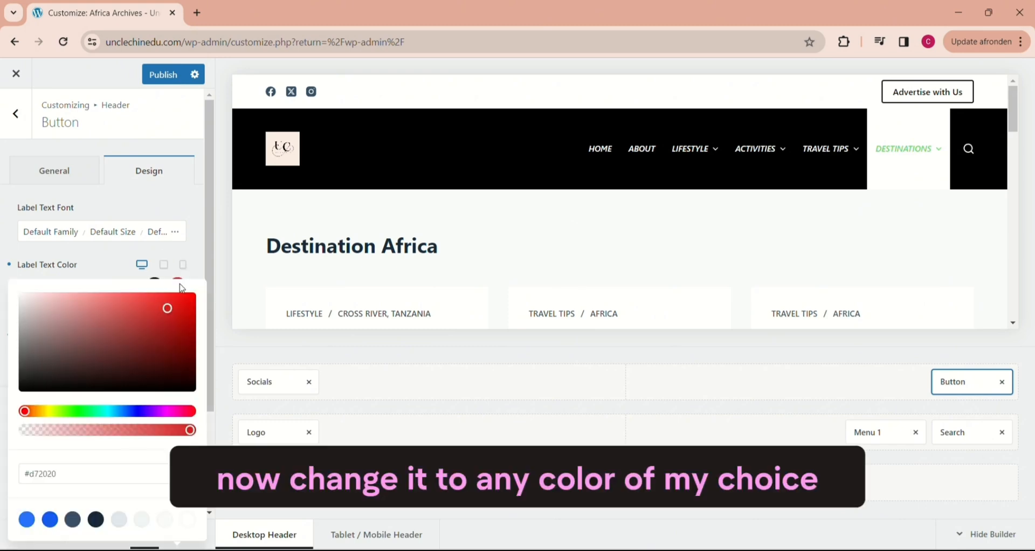
pyautogui.click(167, 310)
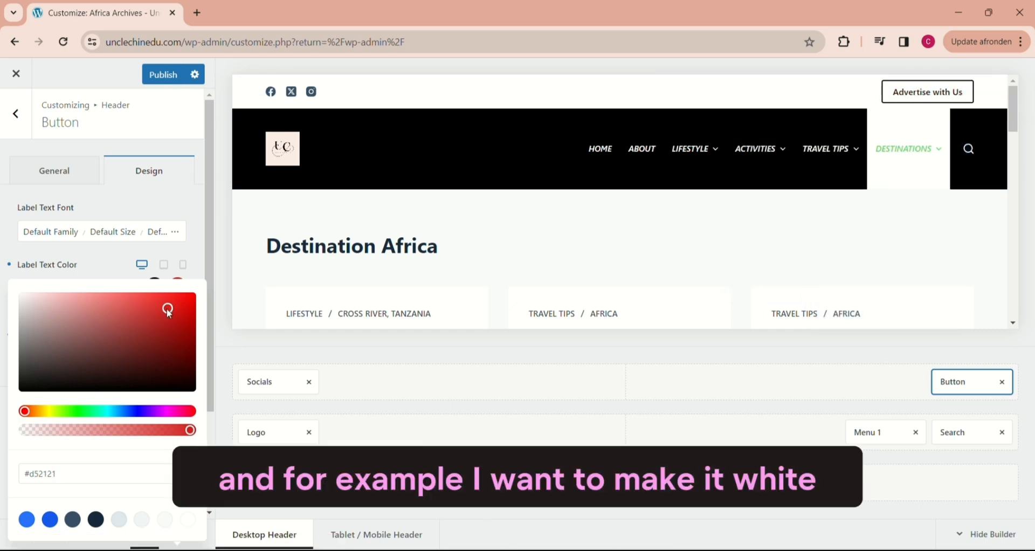
pyautogui.moveTo(168, 310); pyautogui.dragTo(11, 287)
pyautogui.click(176, 280)
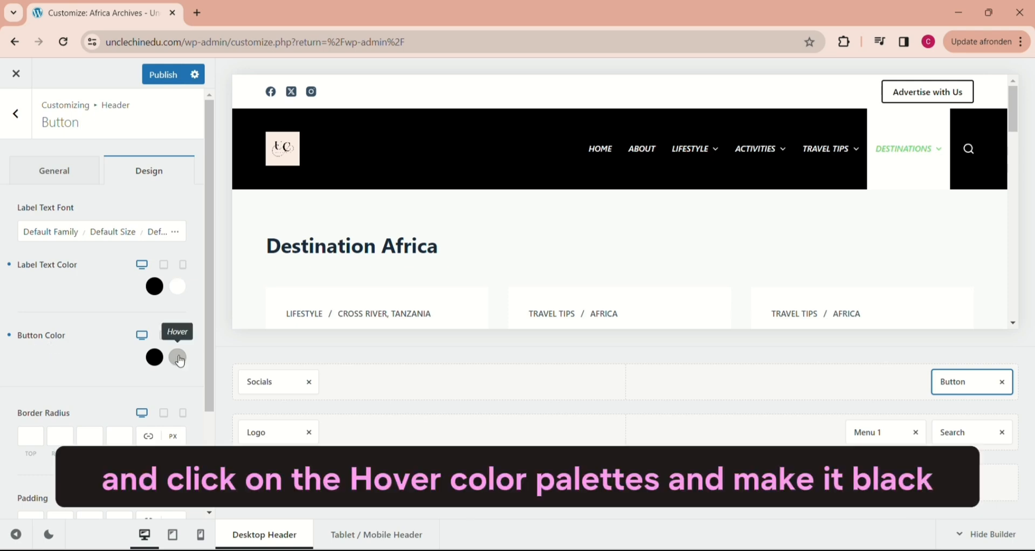
# Step: Set the hover button color of the "Advertise with Us" button to black
pyautogui.click(179, 358)
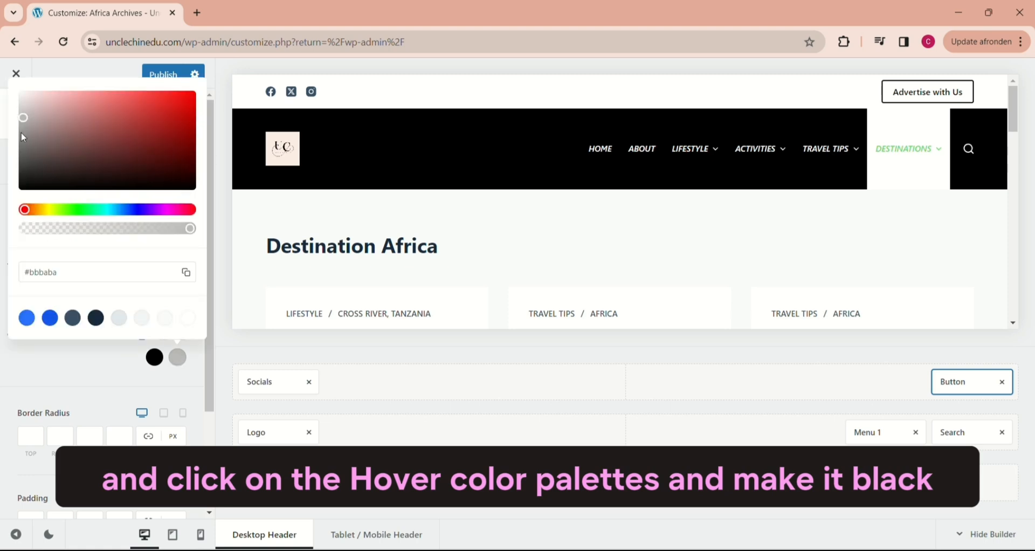
pyautogui.moveTo(26, 124); pyautogui.dragTo(21, 188)
pyautogui.click(127, 346)
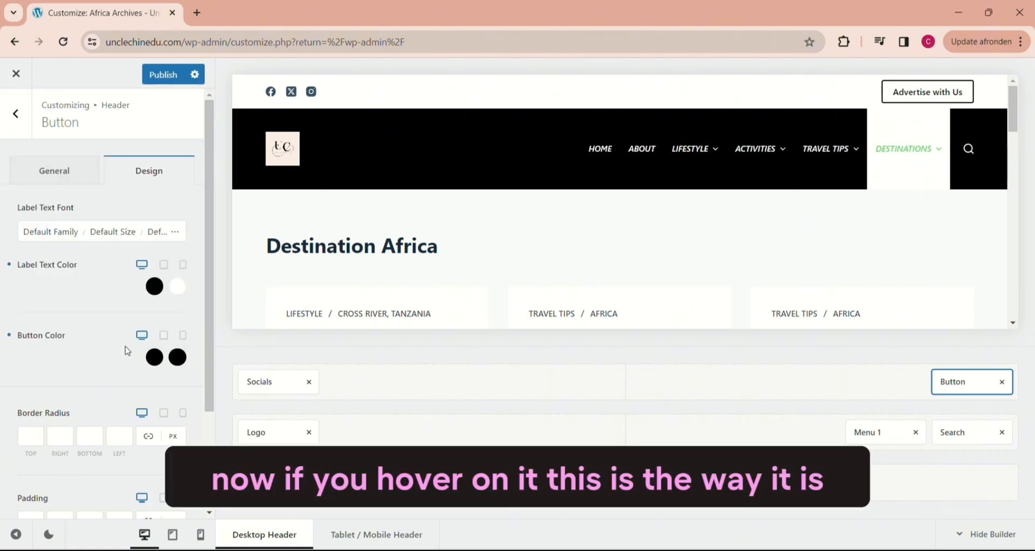